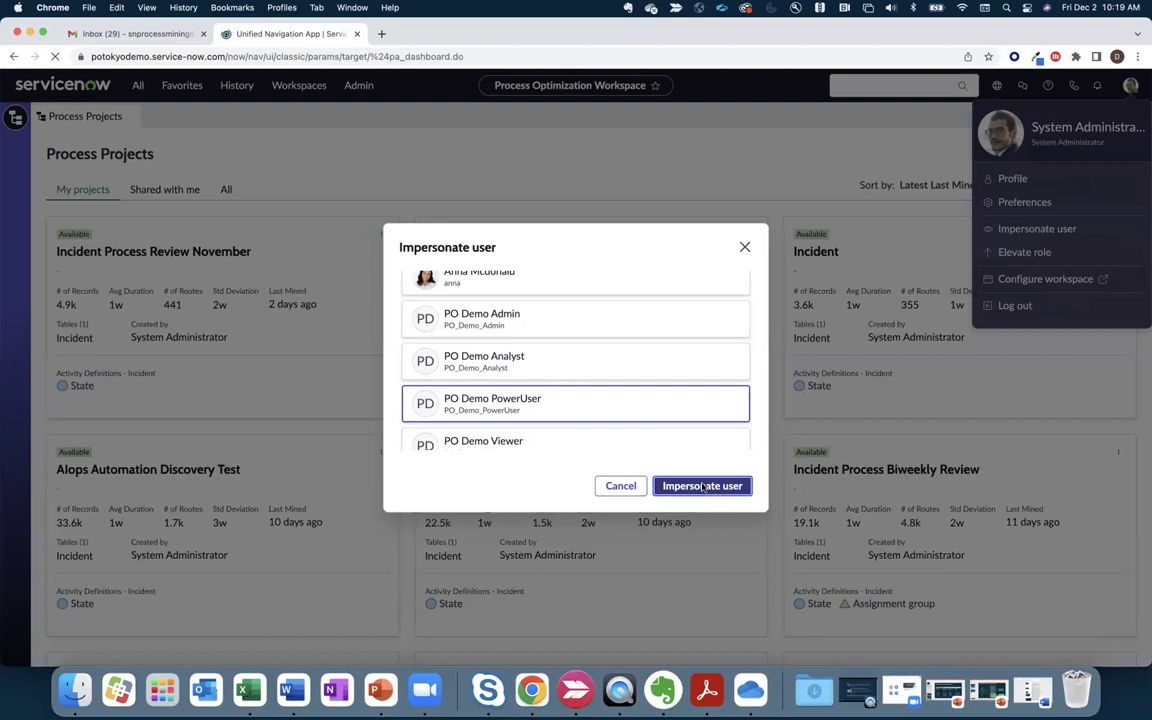
- Impersonate the PO Demo PowerUser account and open the Process Optimization Workspace
click(714, 490)
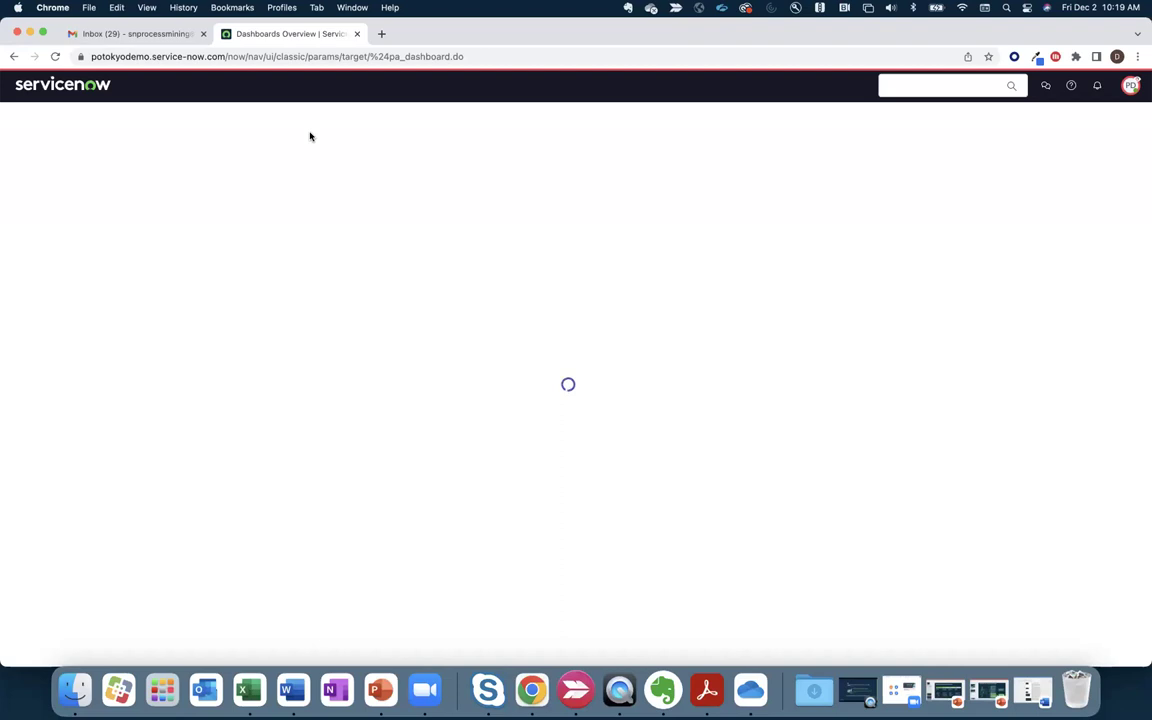
click(302, 87)
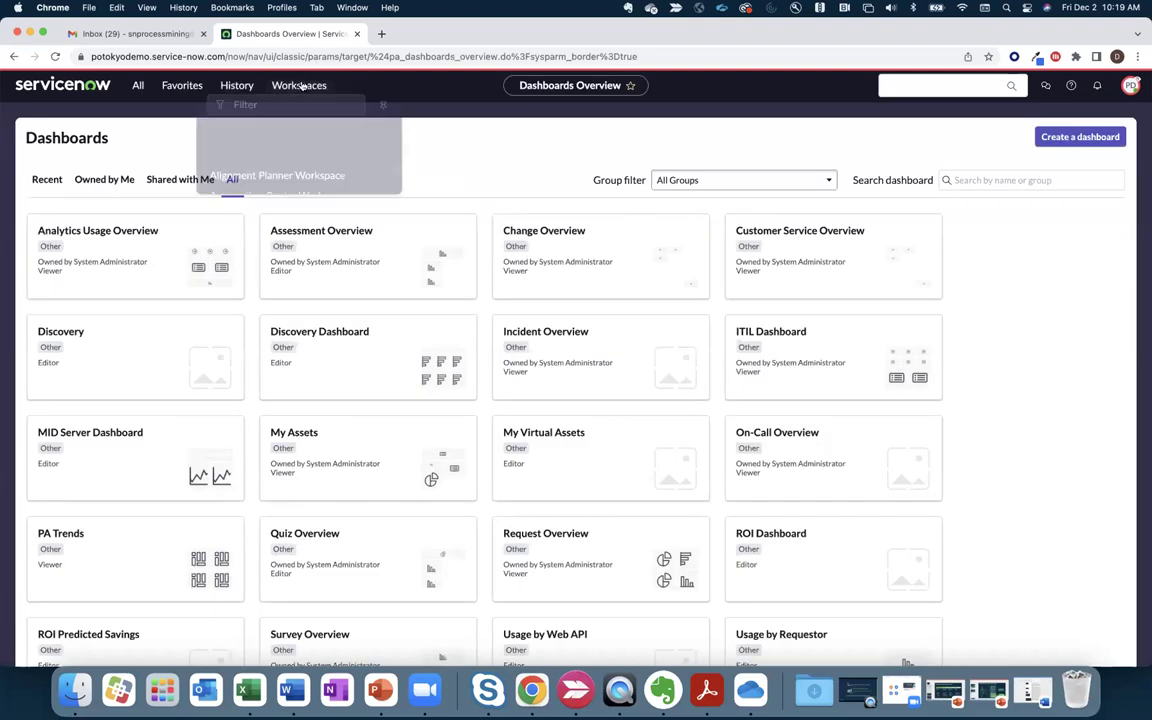
click(271, 418)
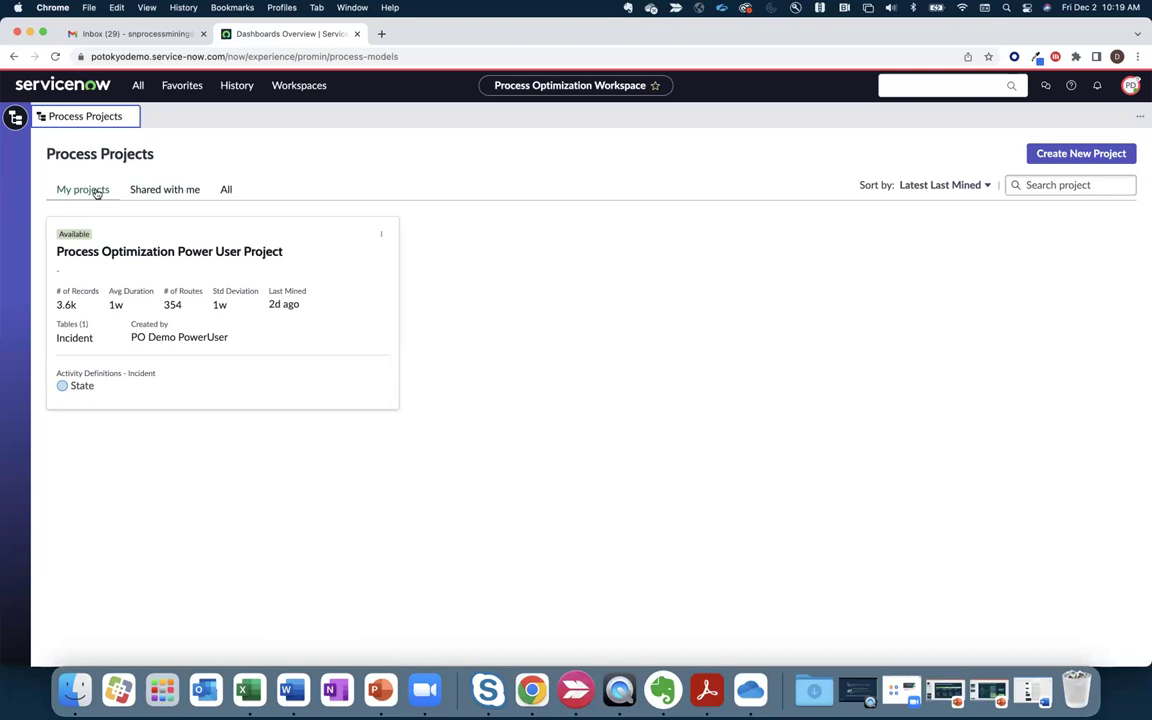
- Browse the shared and complete project lists, and open Incident Process Review November in the Analyst Workbench
click(148, 190)
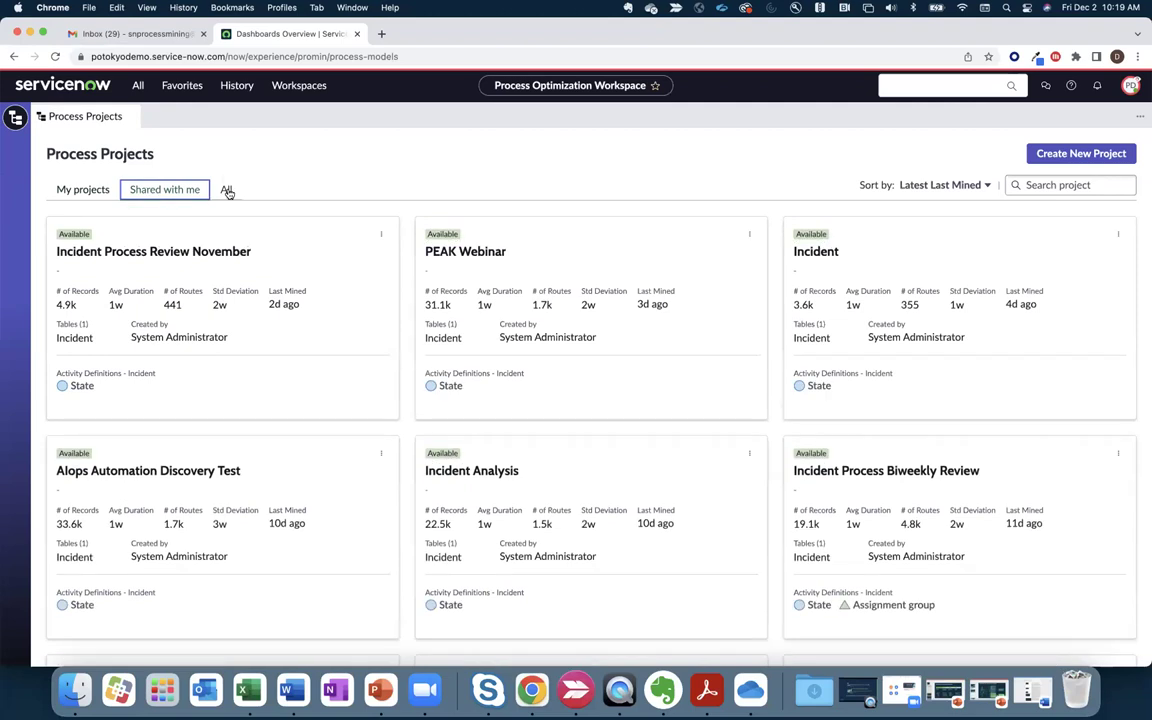
click(227, 190)
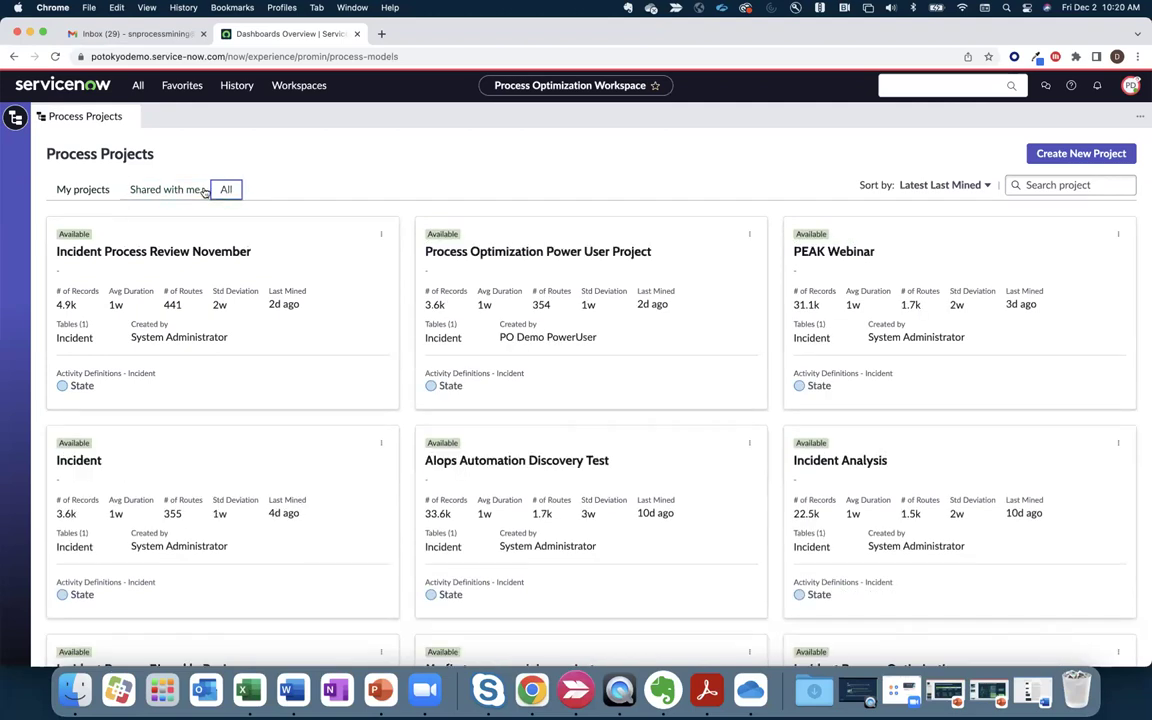
click(380, 236)
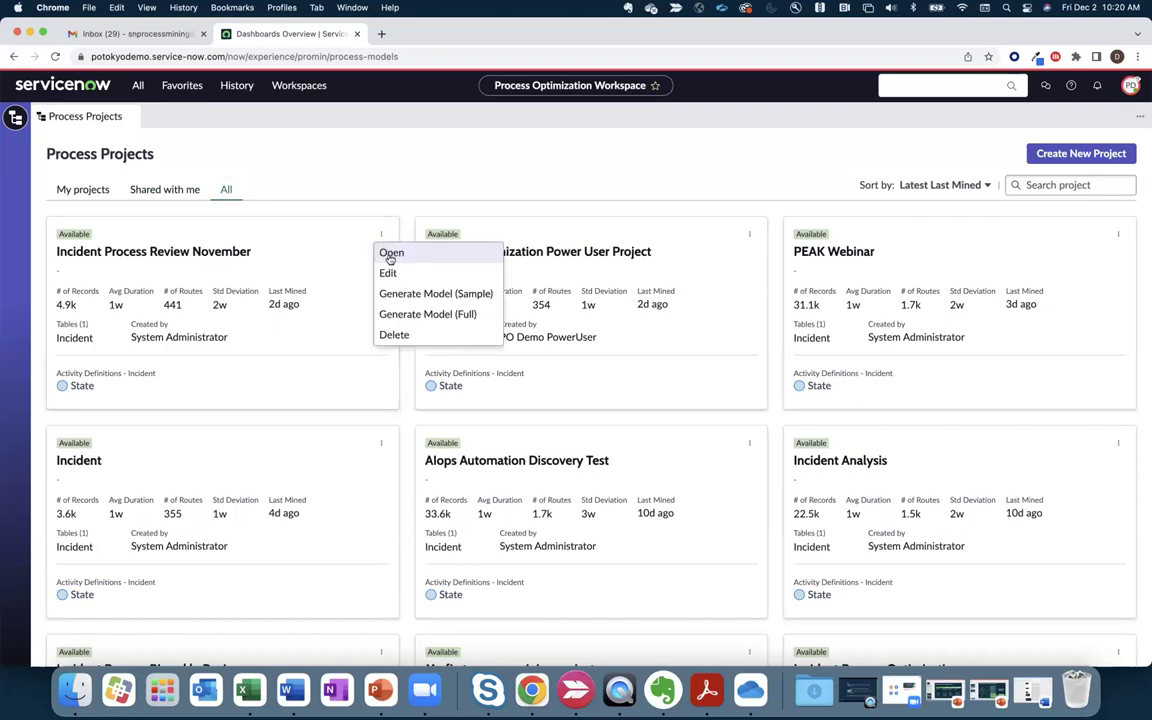
click(390, 256)
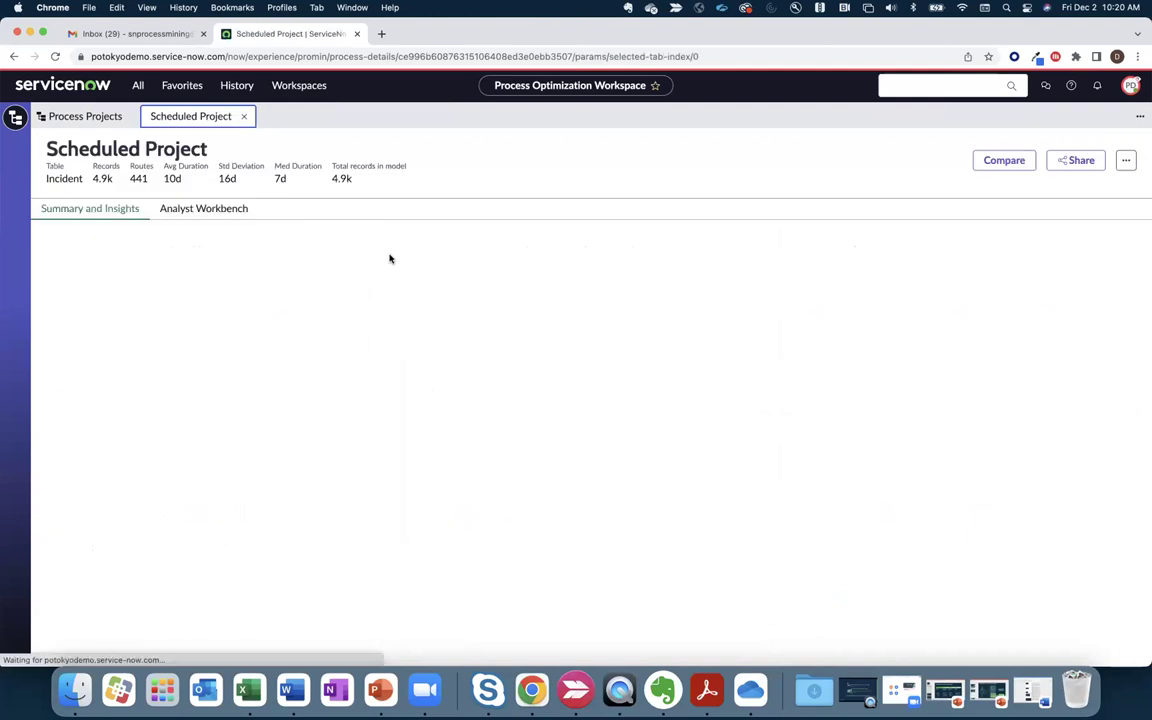
click(237, 212)
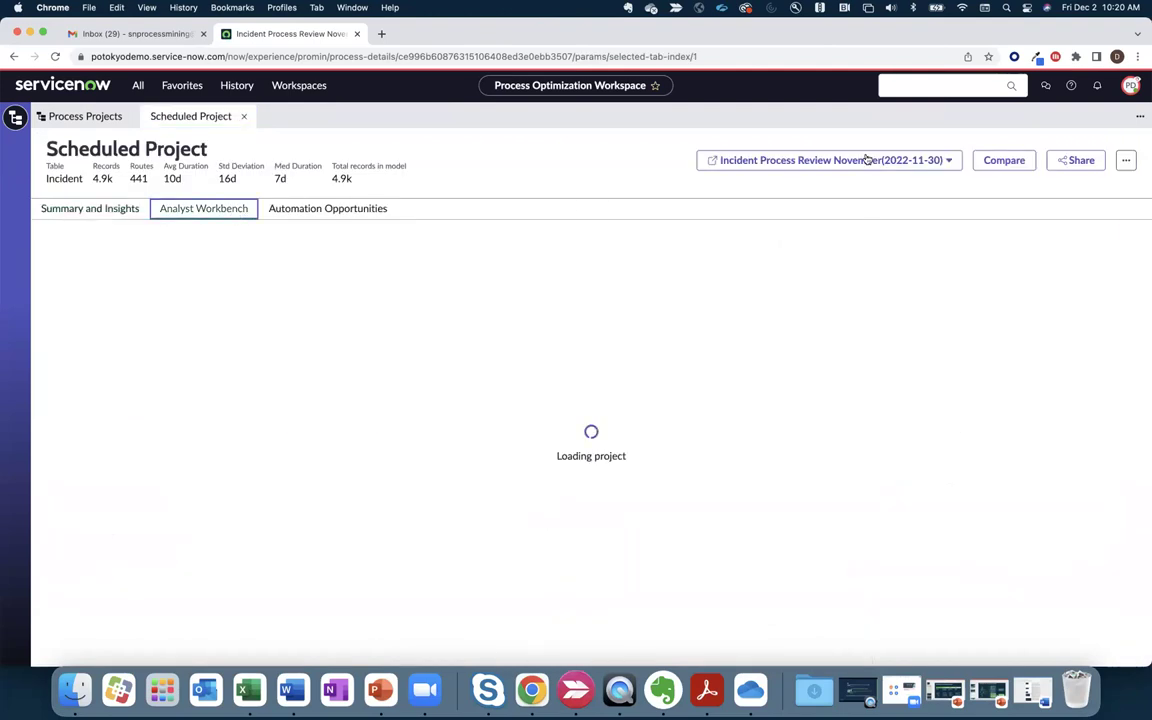
- Choose the Incident Process Review November version and apply an Email channel breakdown filter to its process map
click(951, 161)
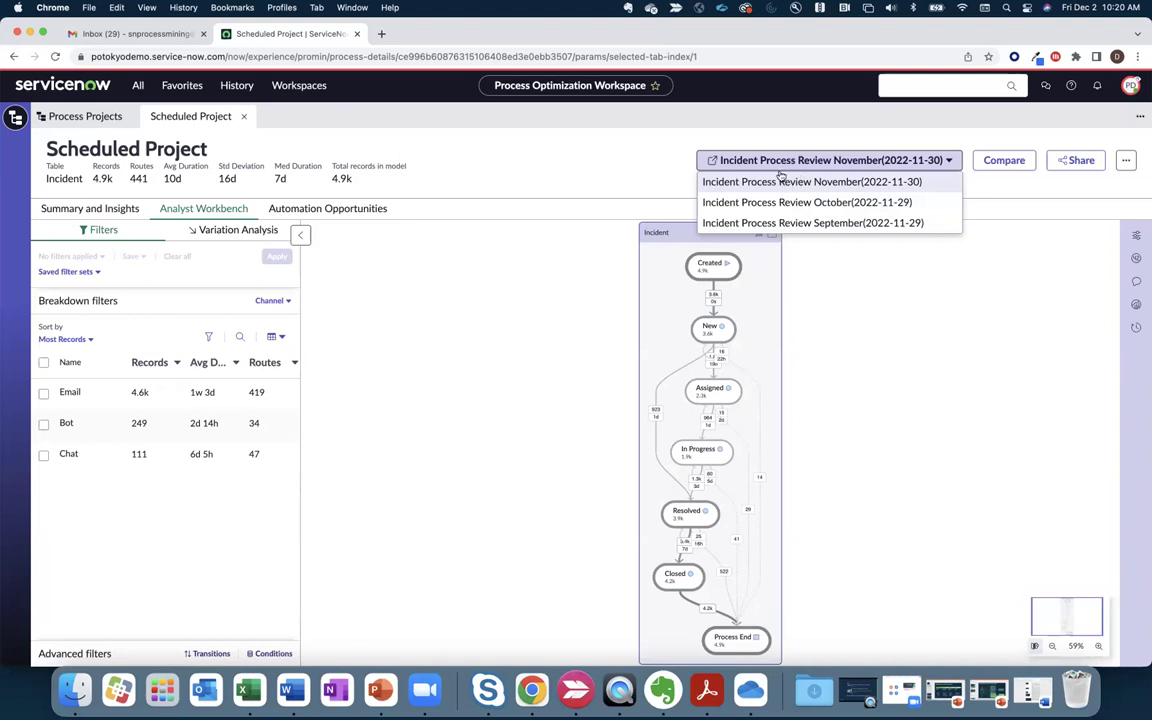
click(748, 181)
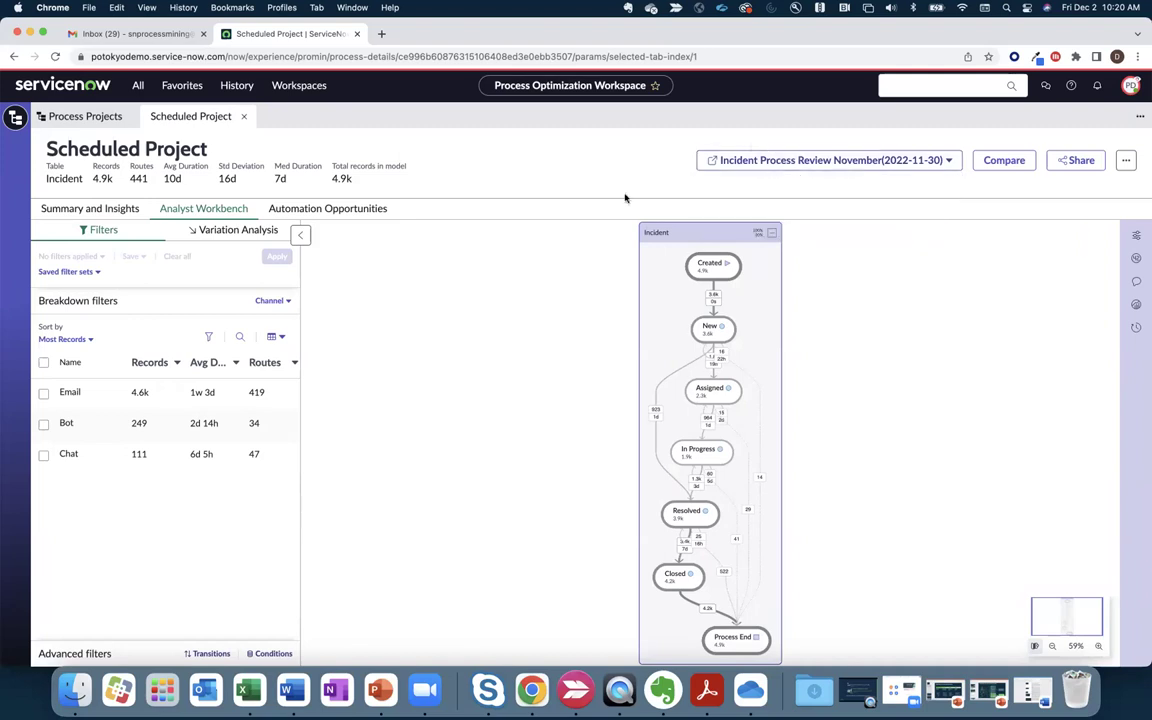
click(44, 393)
click(273, 258)
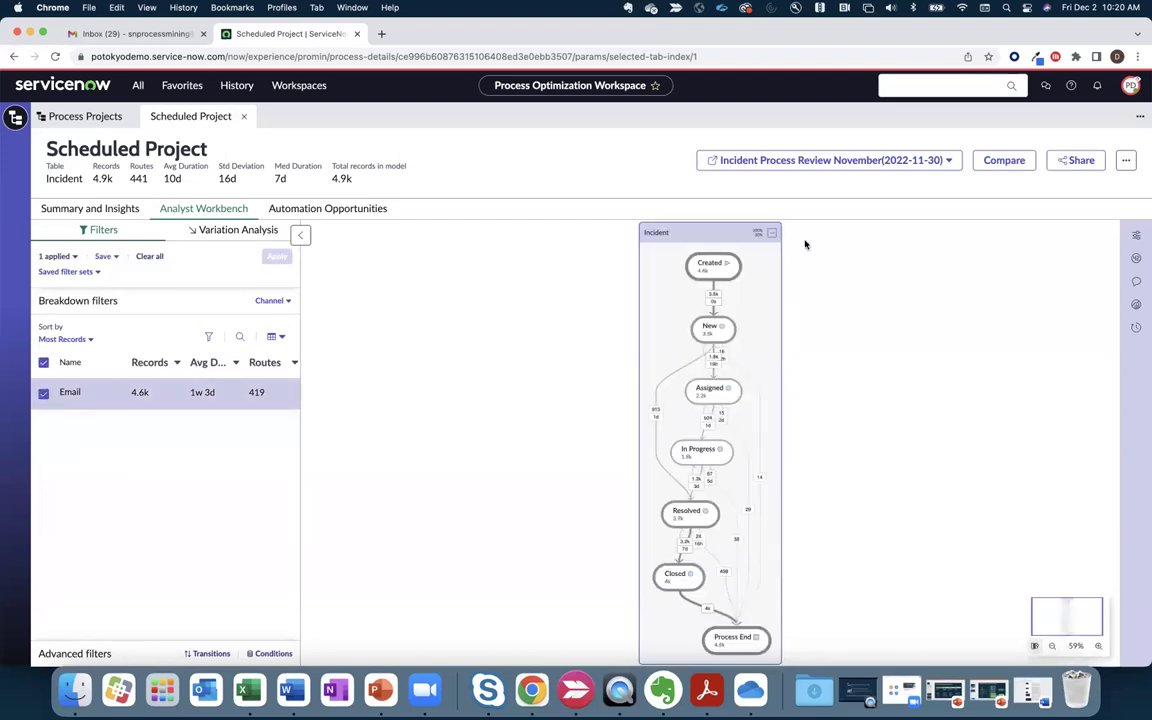
- Start a comparison of the November model against the Incident Process Review October (29 Nov 2022) version
click(1003, 161)
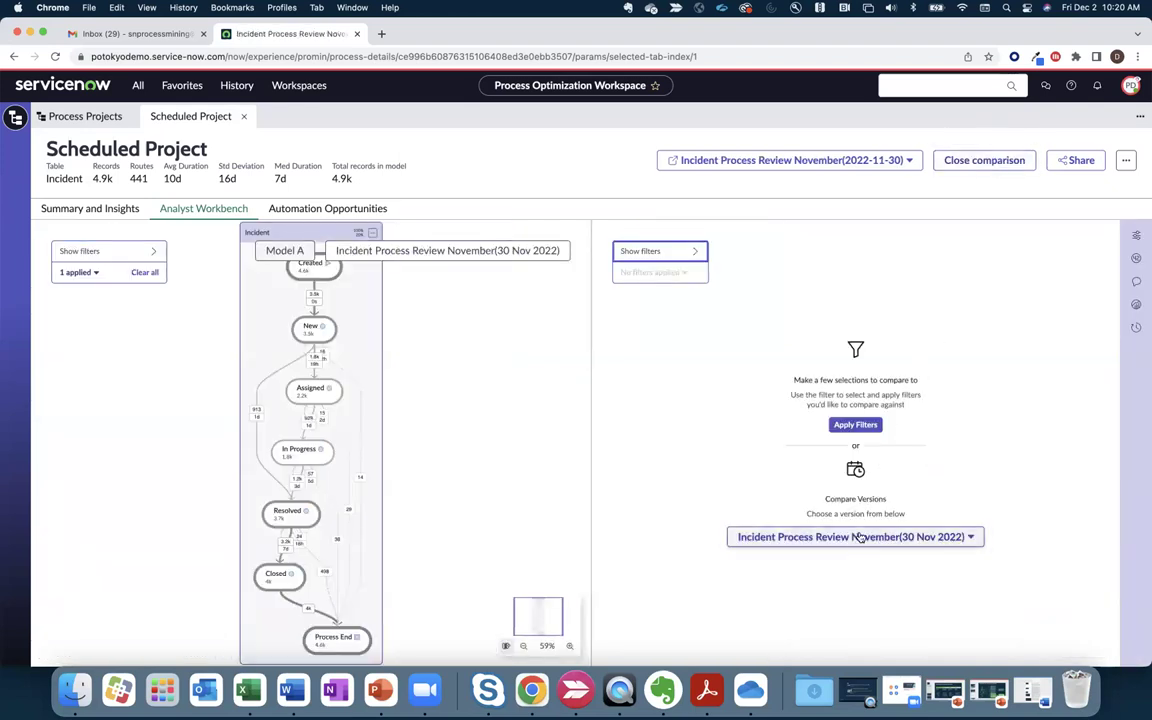
click(858, 537)
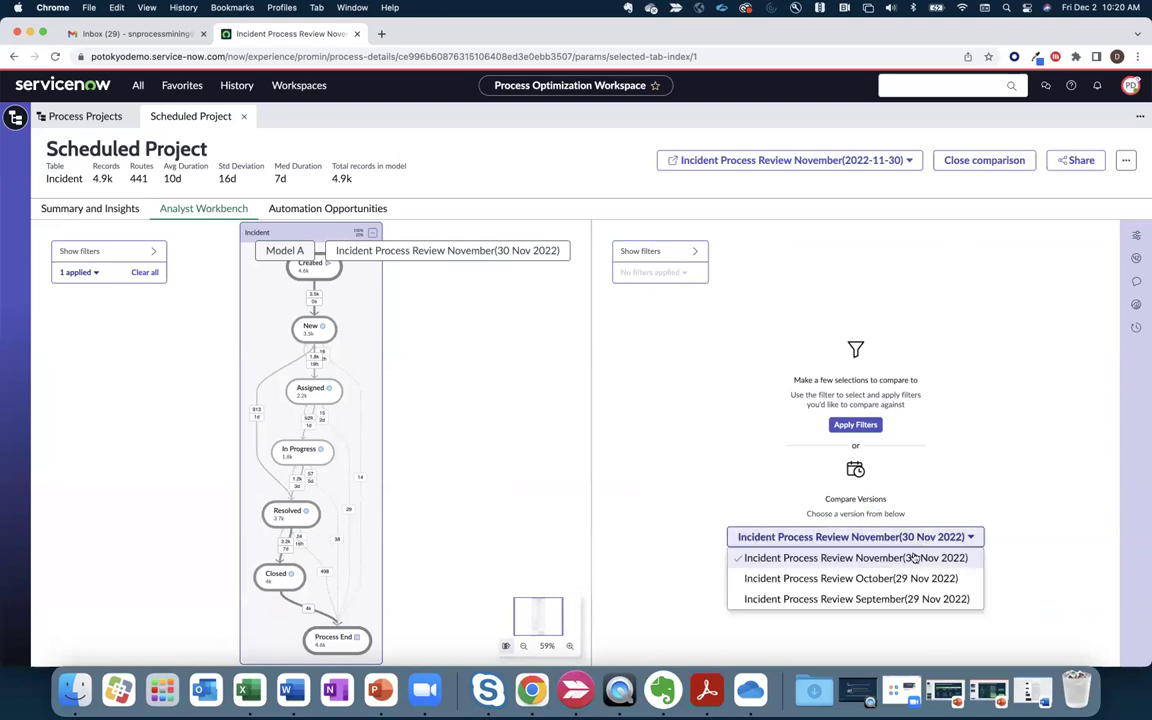
click(900, 580)
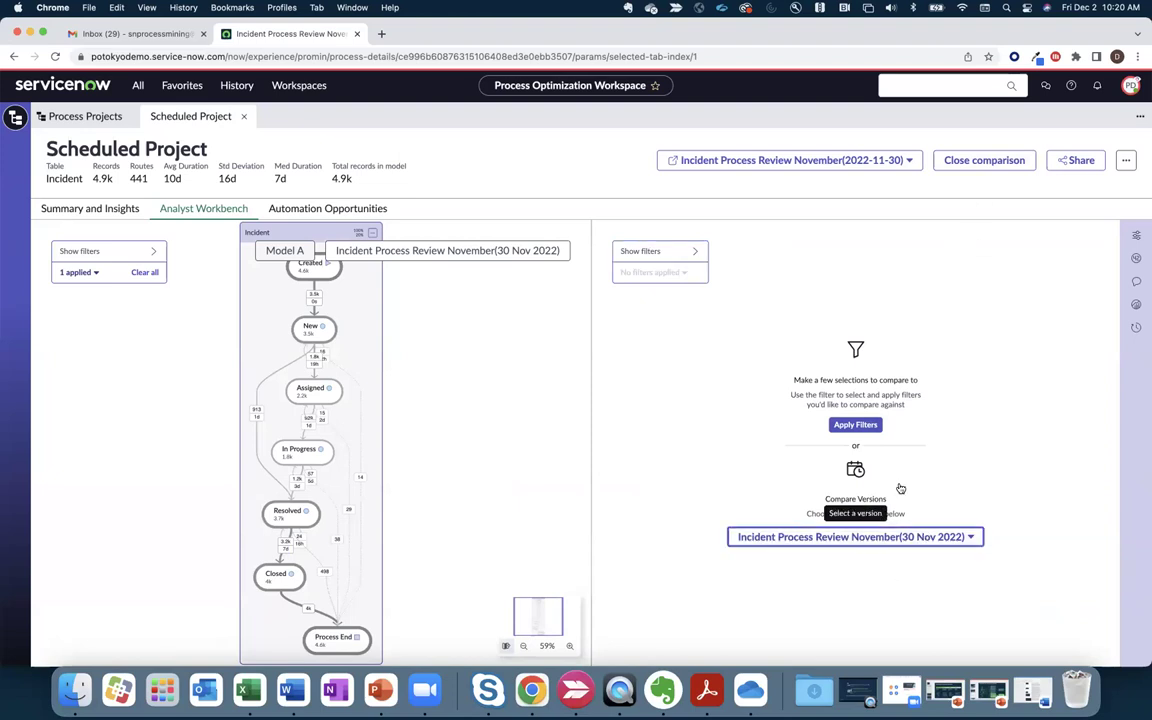
- Apply the Email channel breakdown filter to the October comparison model
click(714, 251)
click(605, 394)
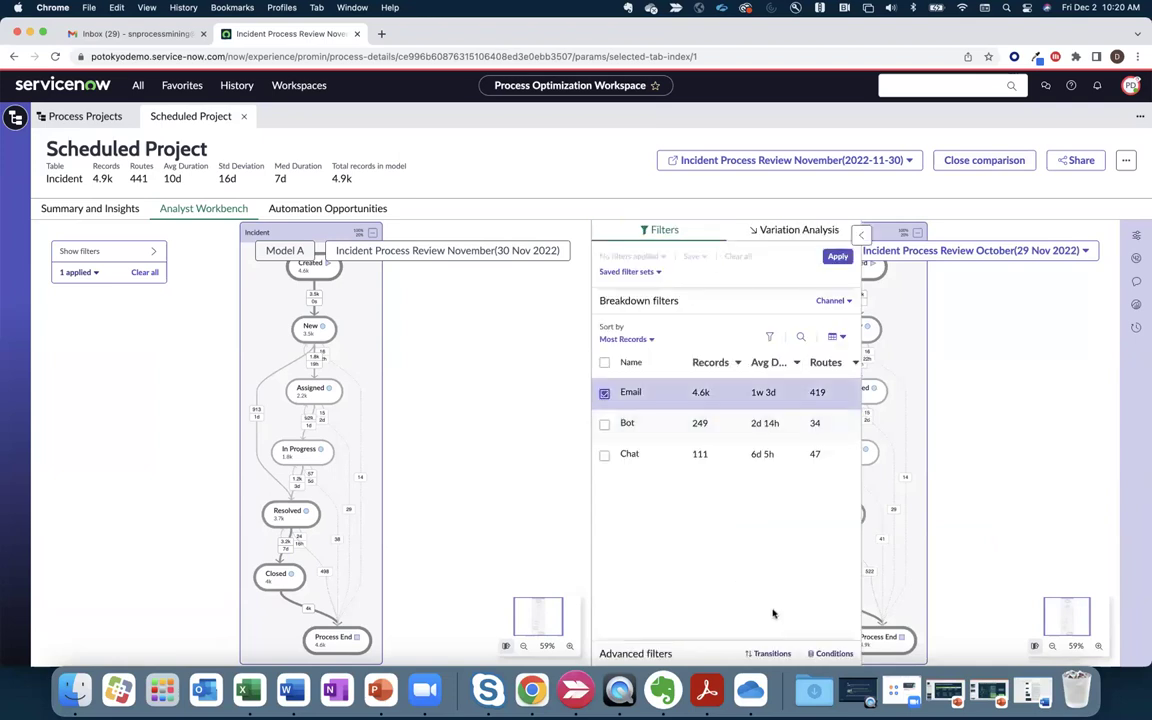
click(836, 258)
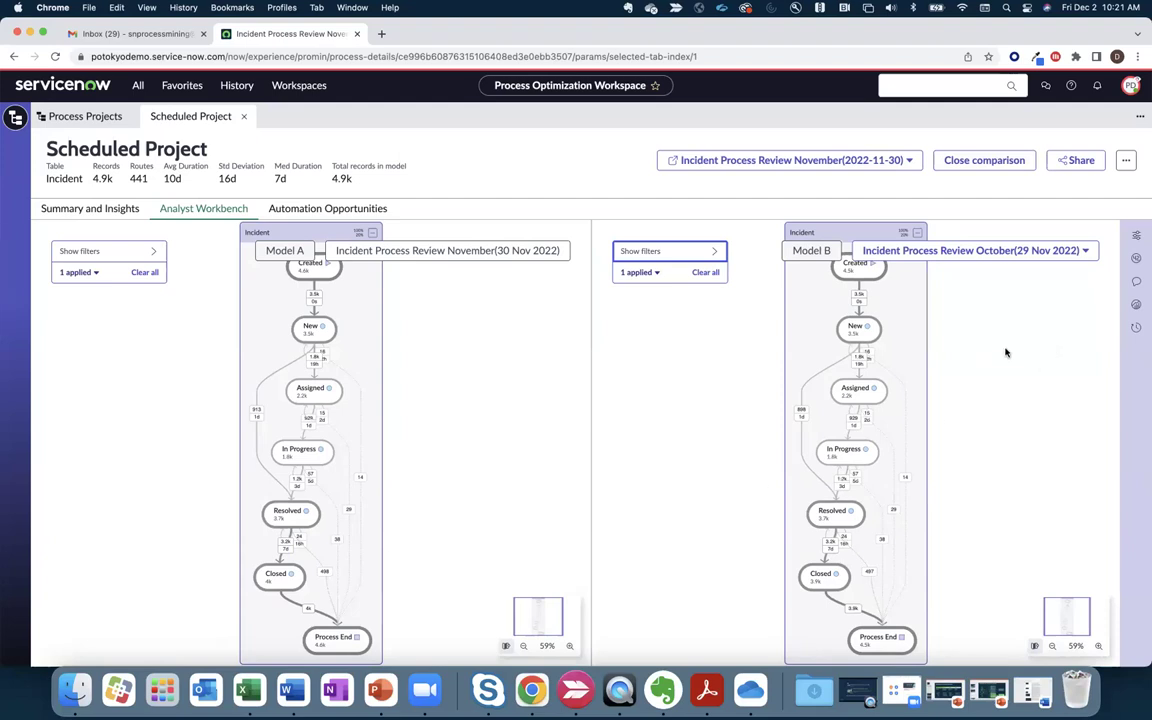
- Post a note with an attached snapshot mentioning PO Demo Analyst: "take a look at the email impact over the last month"
click(1136, 284)
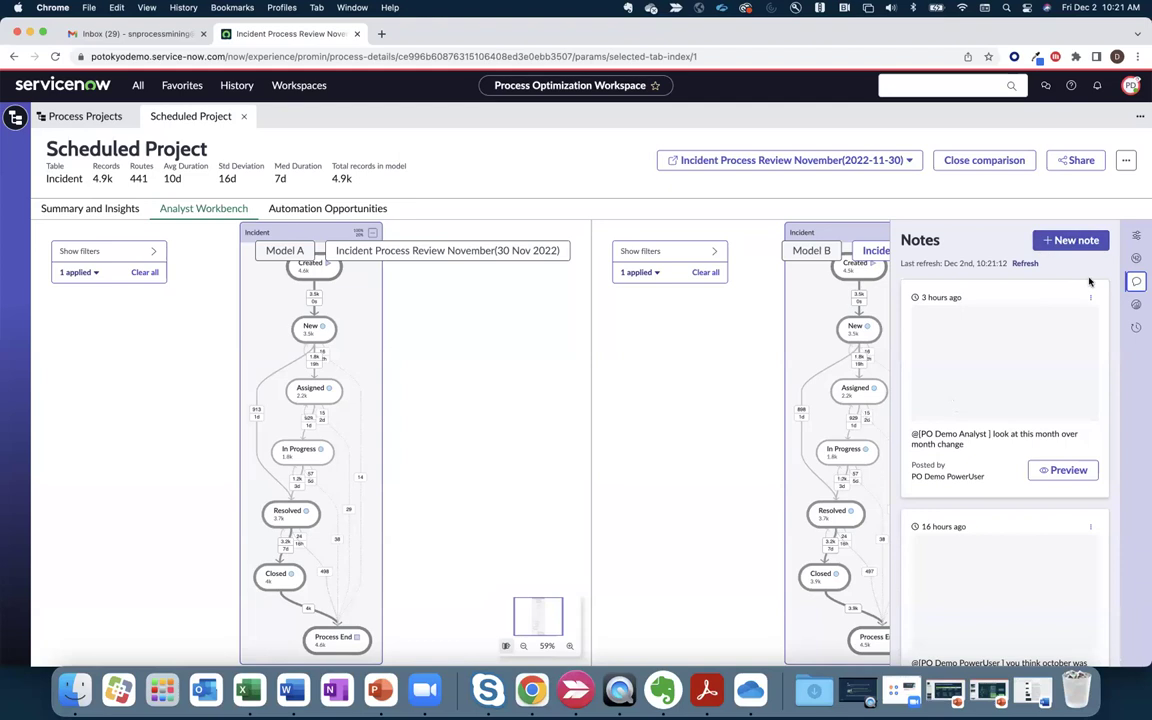
click(1076, 241)
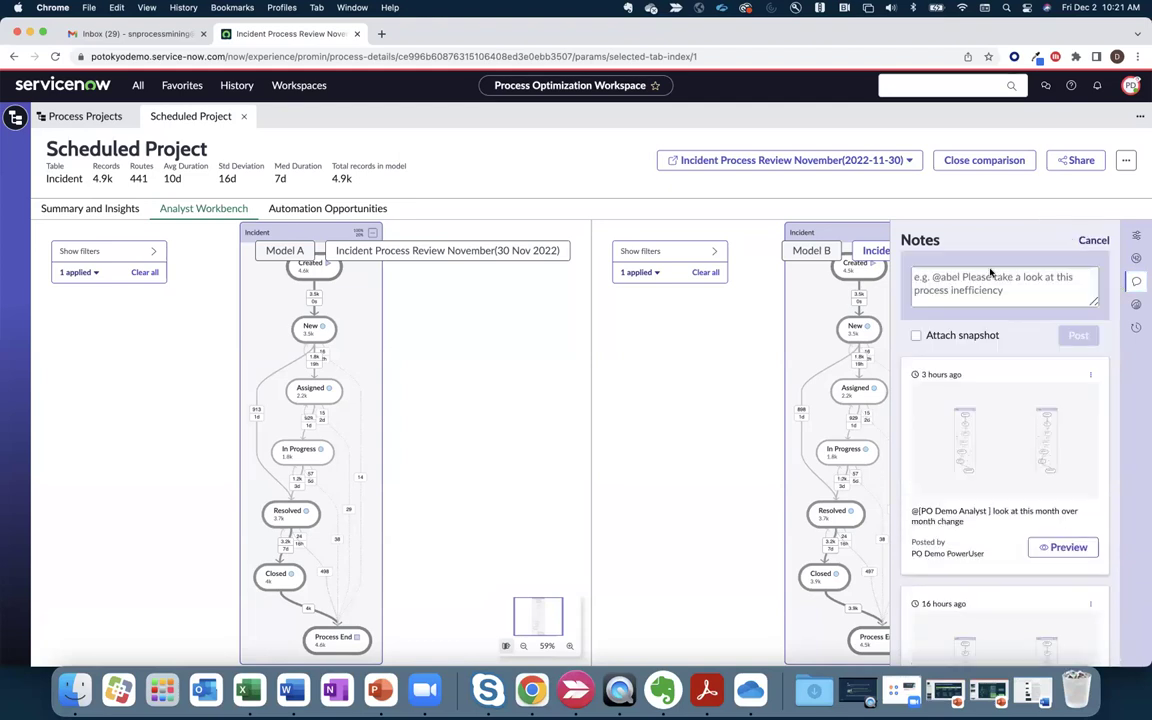
text(@)
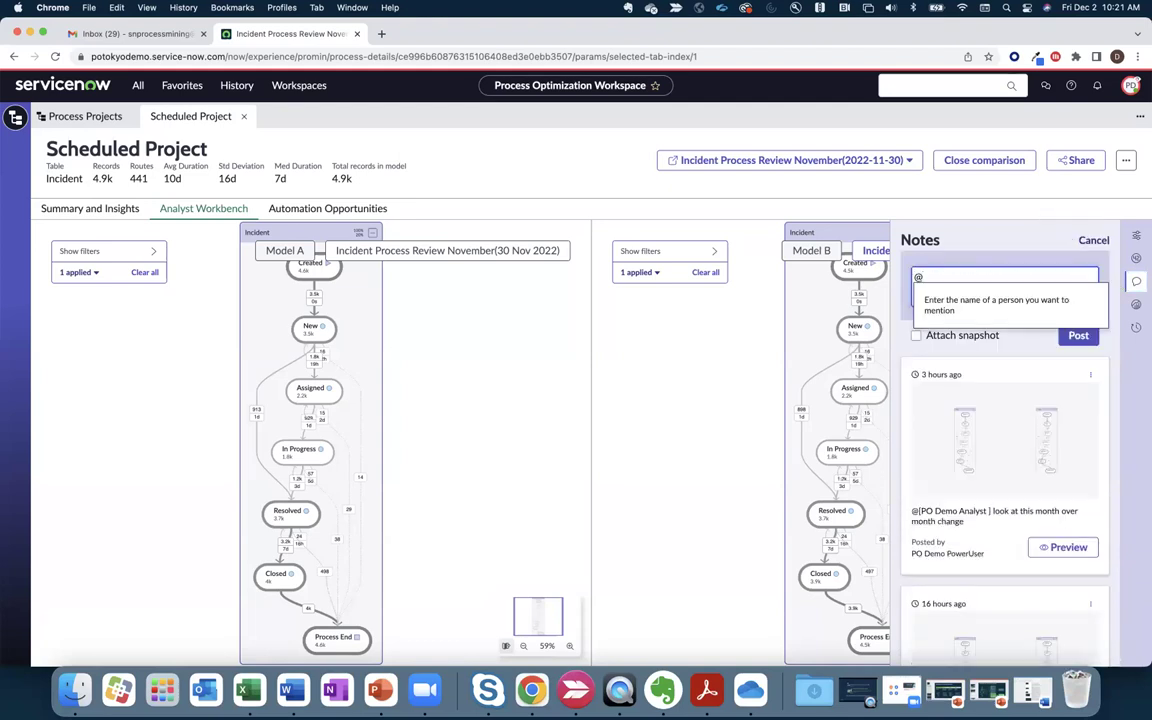
text([P)
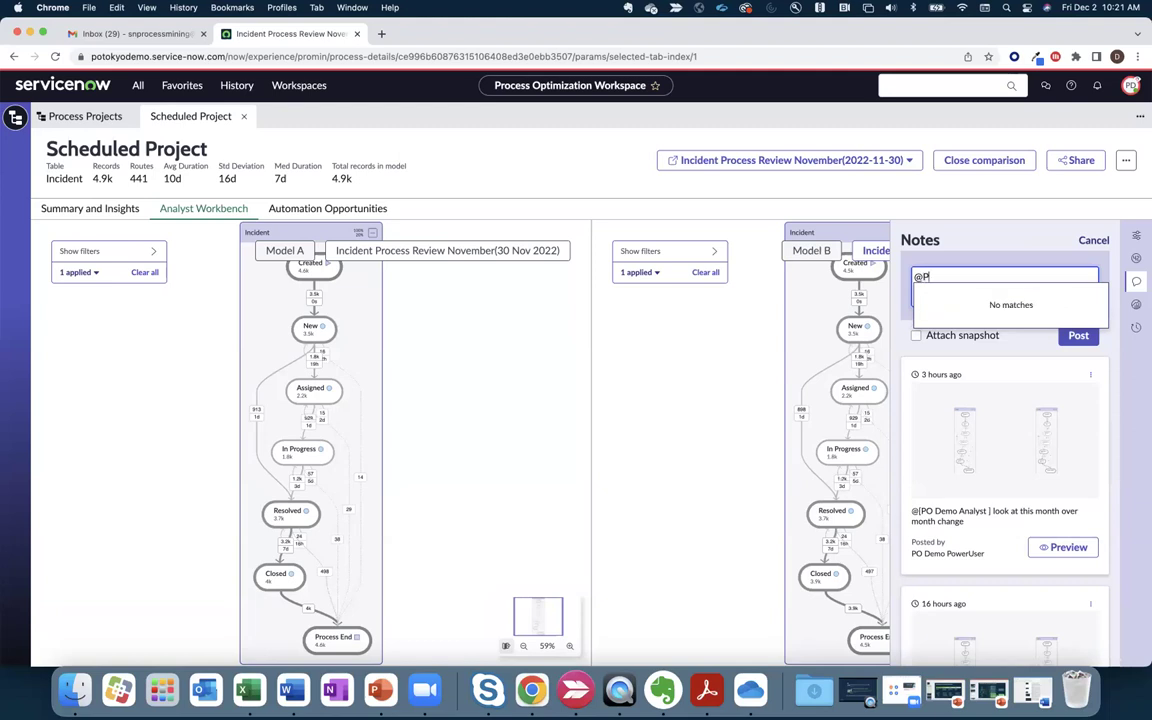
text(O D)
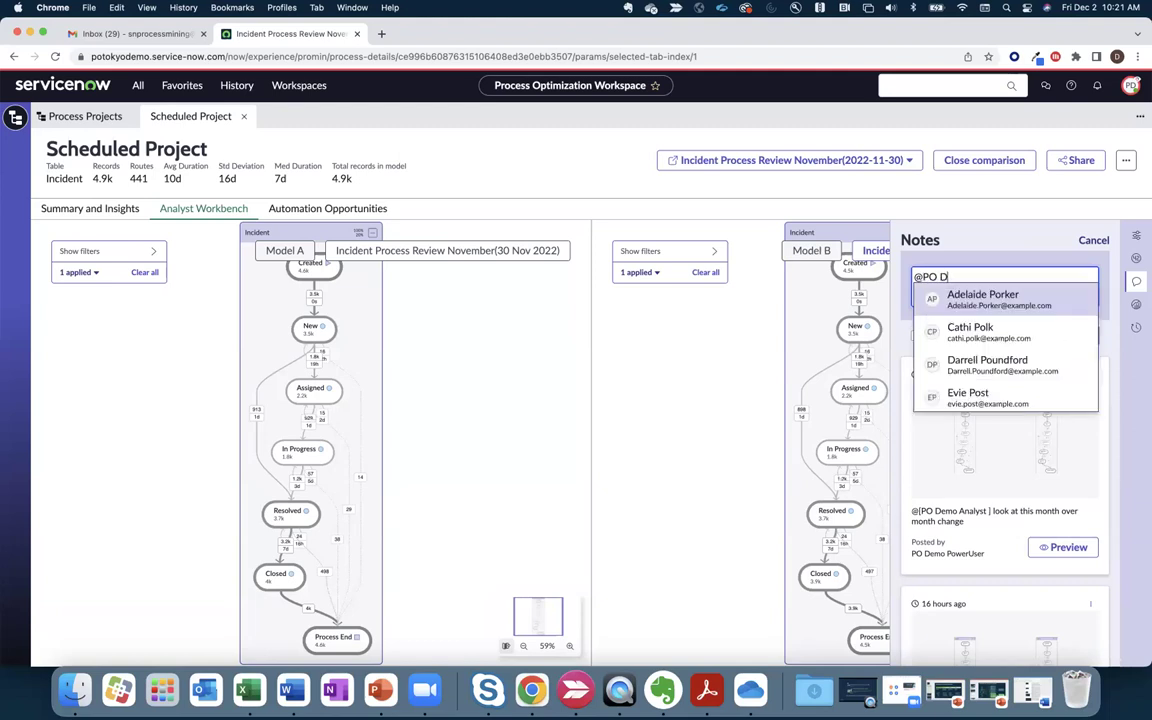
text(e)
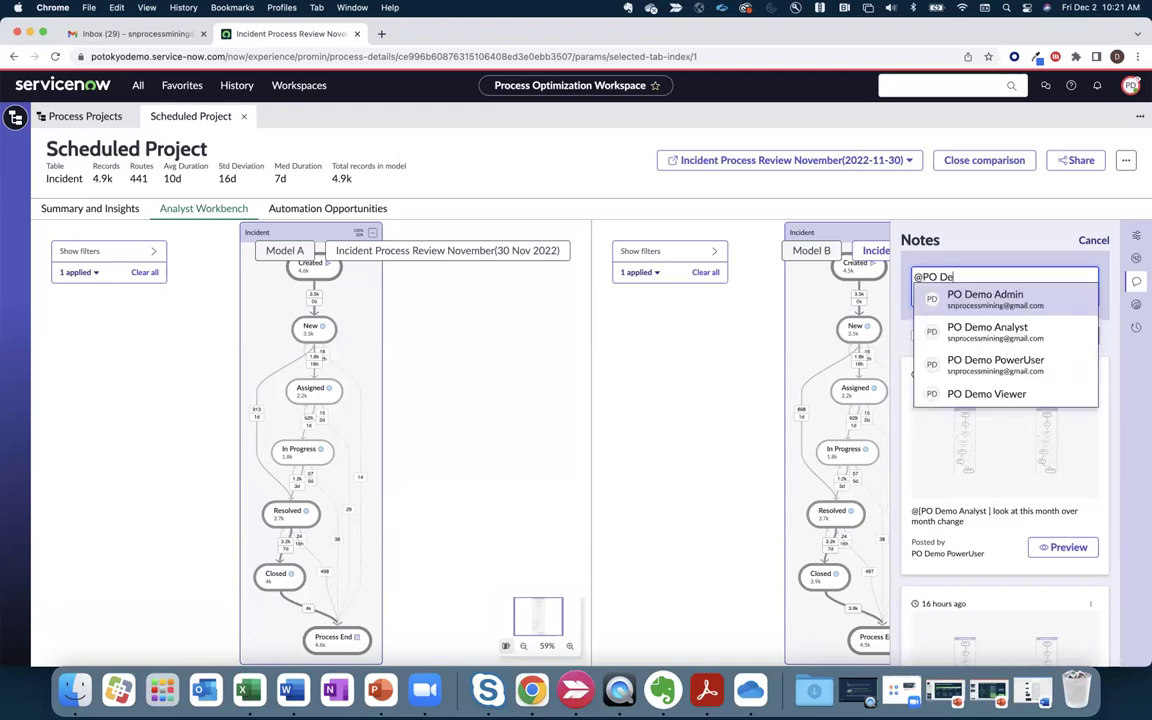
click(977, 329)
text(take a look at the email impa)
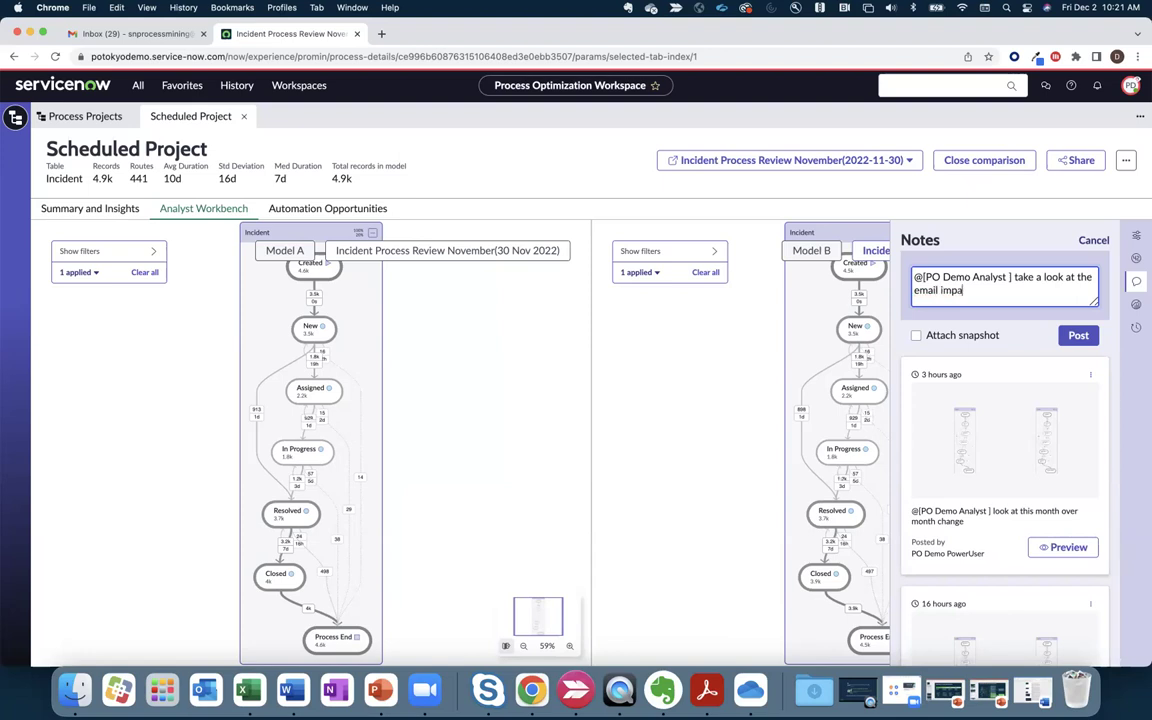
text(ct over the last month)
click(916, 335)
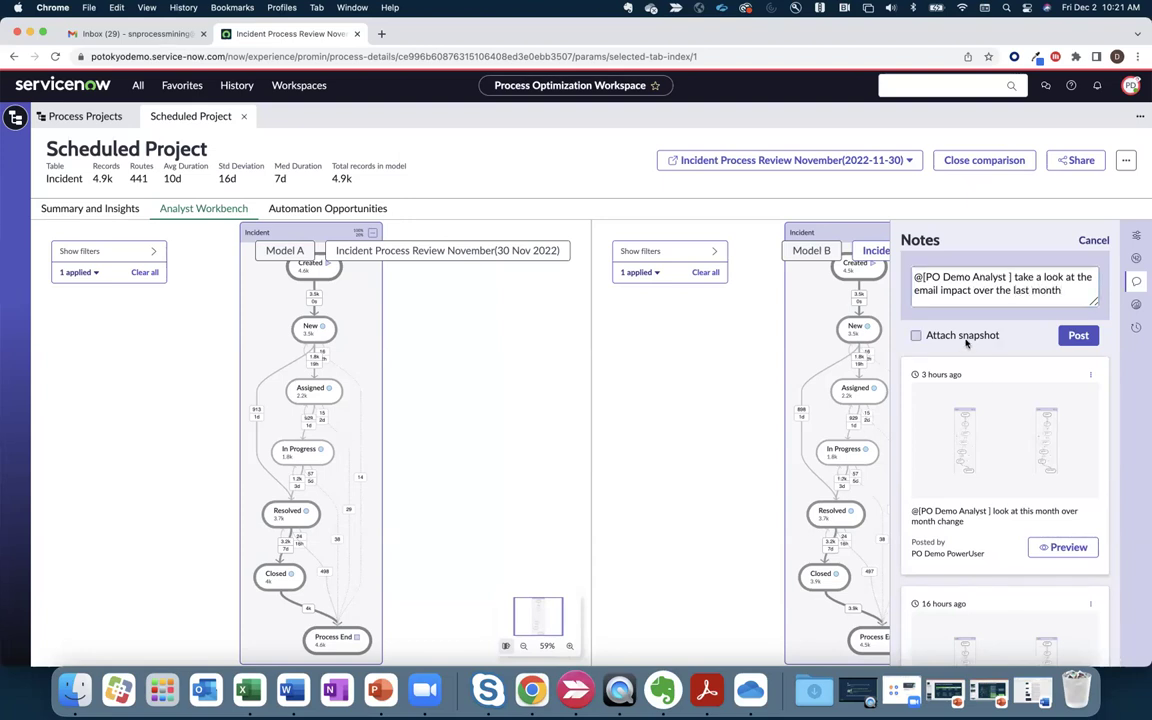
click(1075, 337)
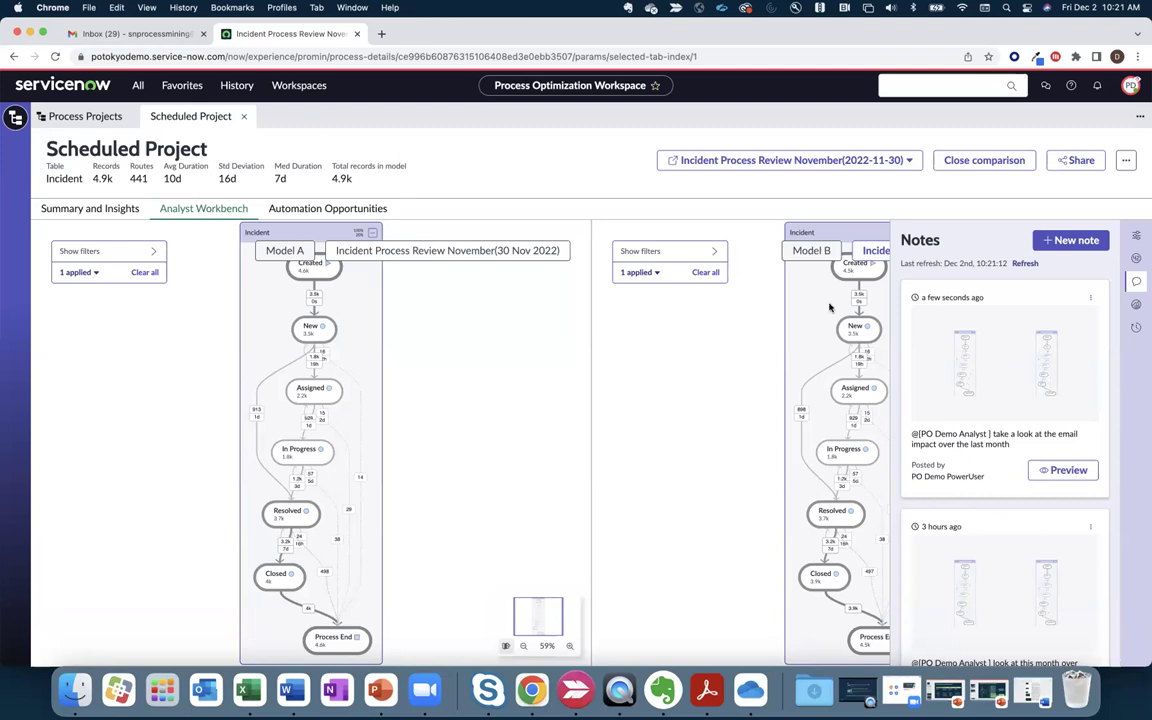
- Switch to Gmail to read the newest ServiceNow mention notification, and return to the Process Optimization project
click(160, 33)
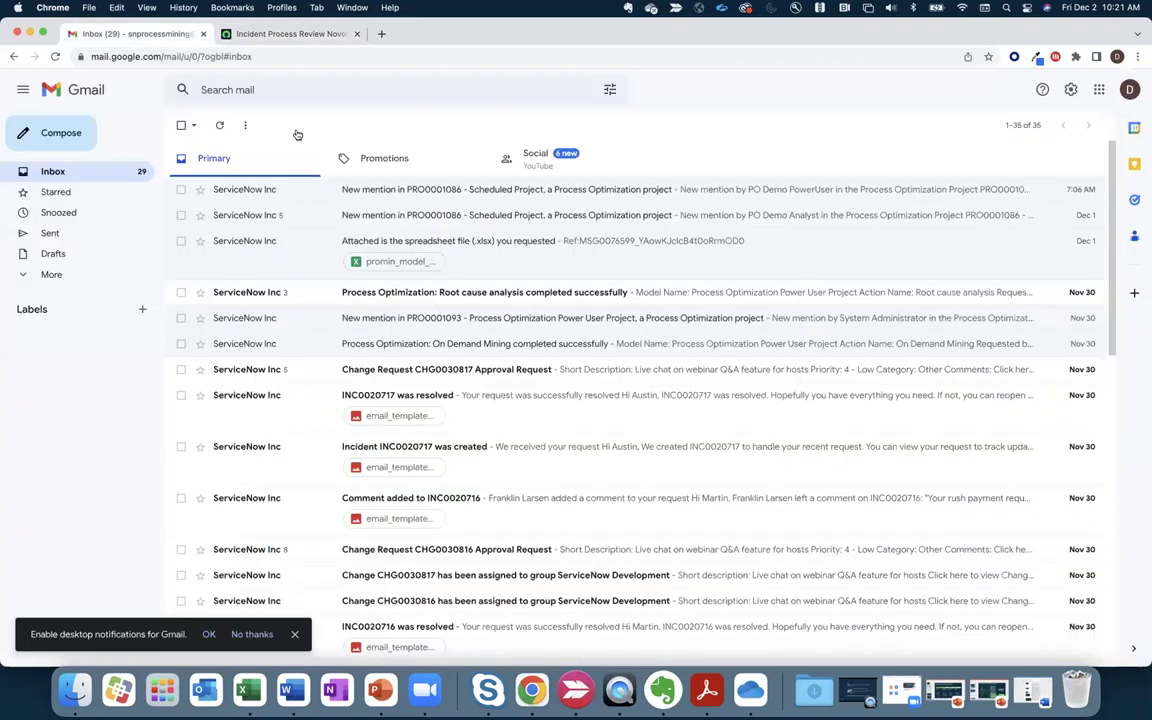
click(257, 187)
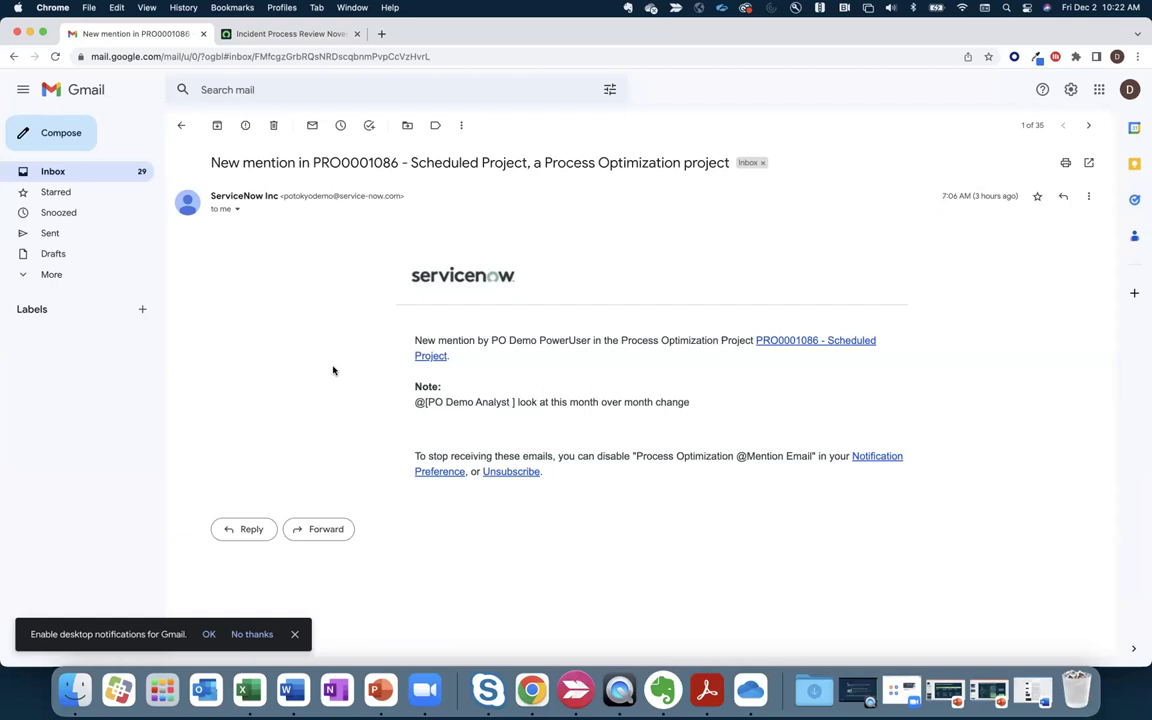
click(264, 36)
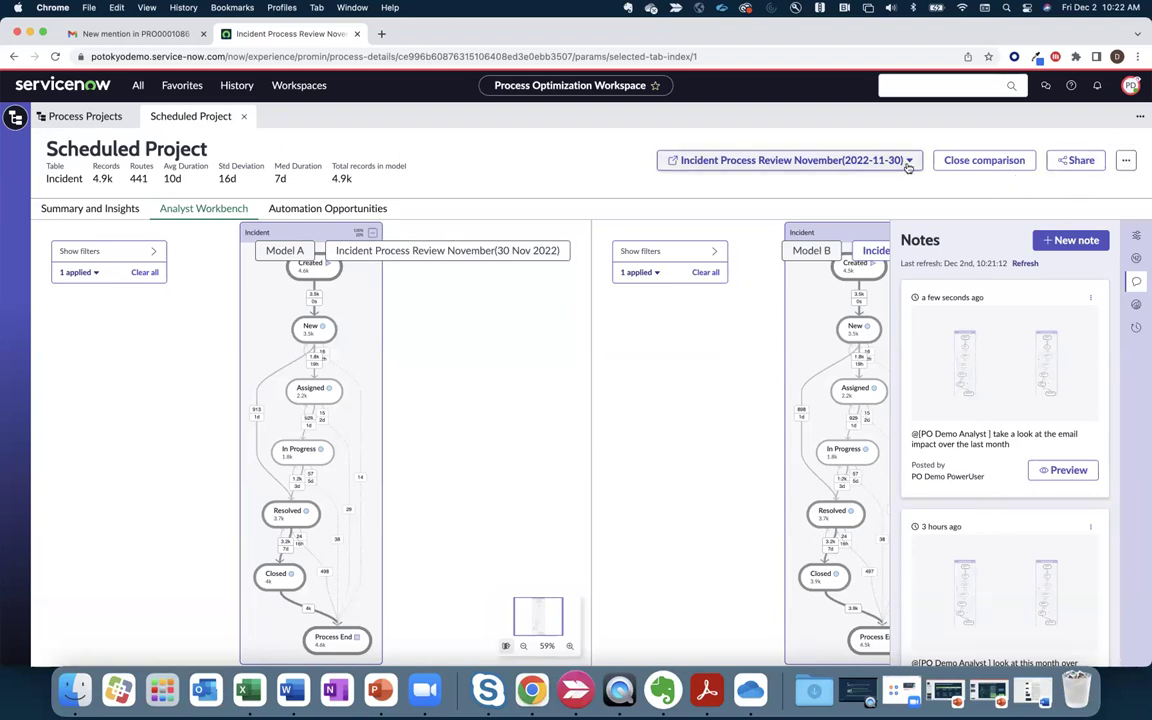
- Open the project's version list for editing and open the Incident Process Review November record
click(1126, 161)
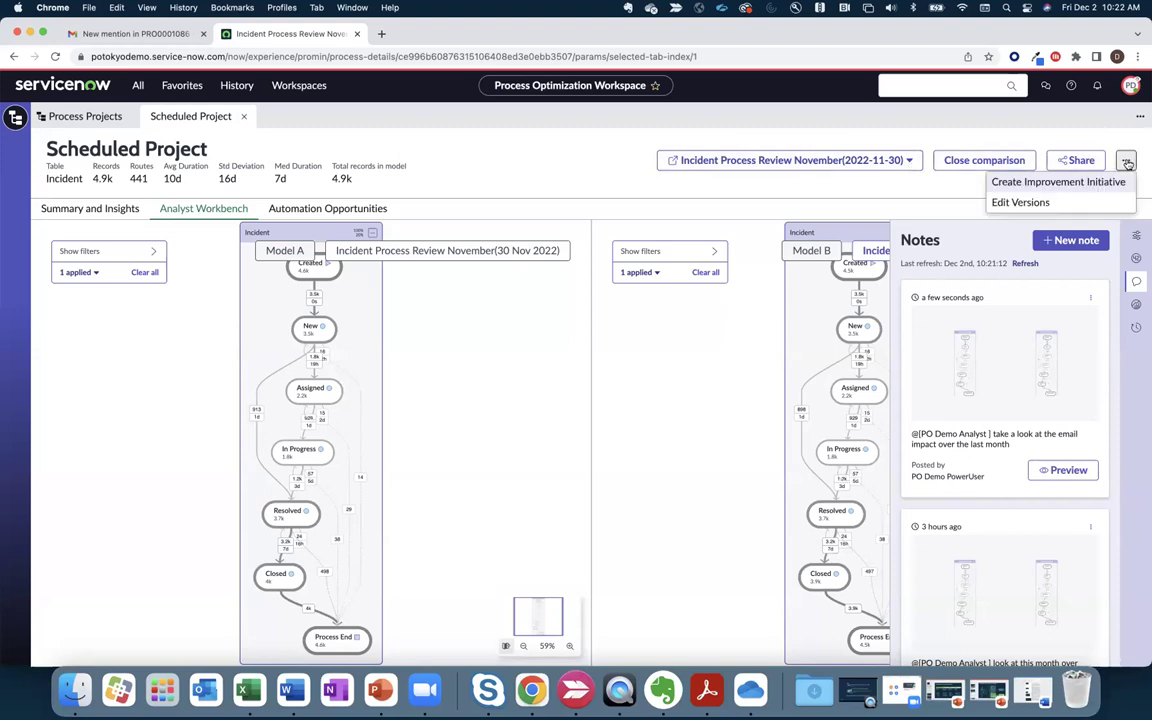
click(1017, 204)
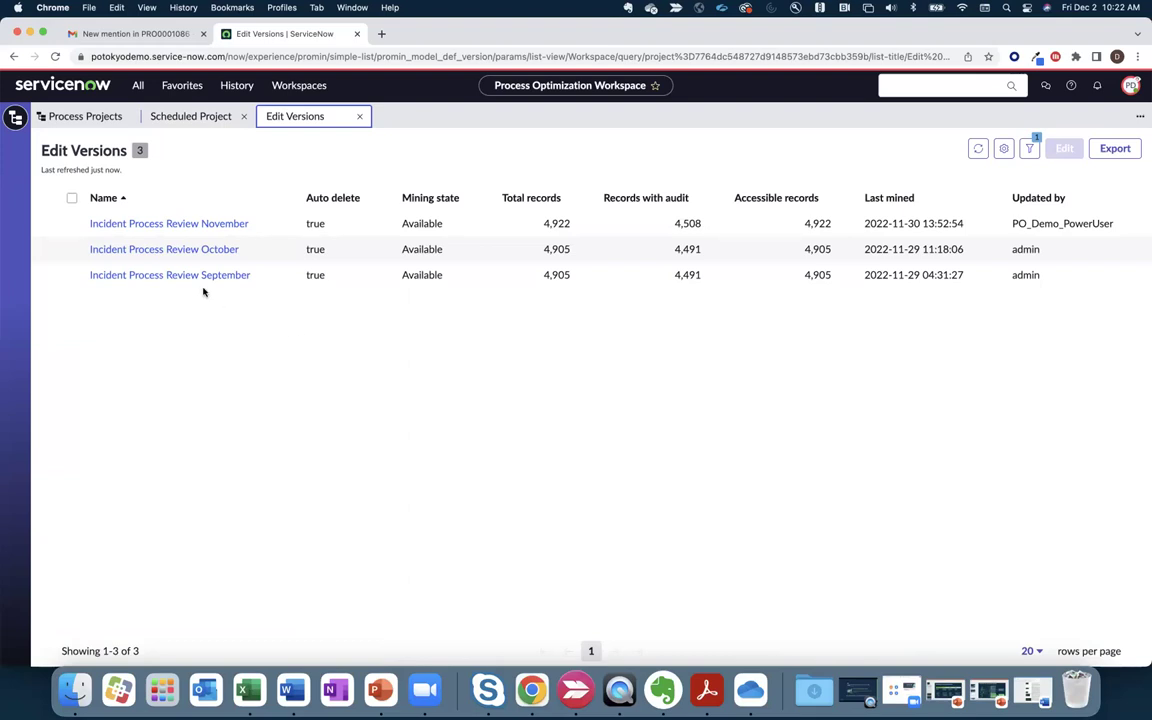
click(100, 224)
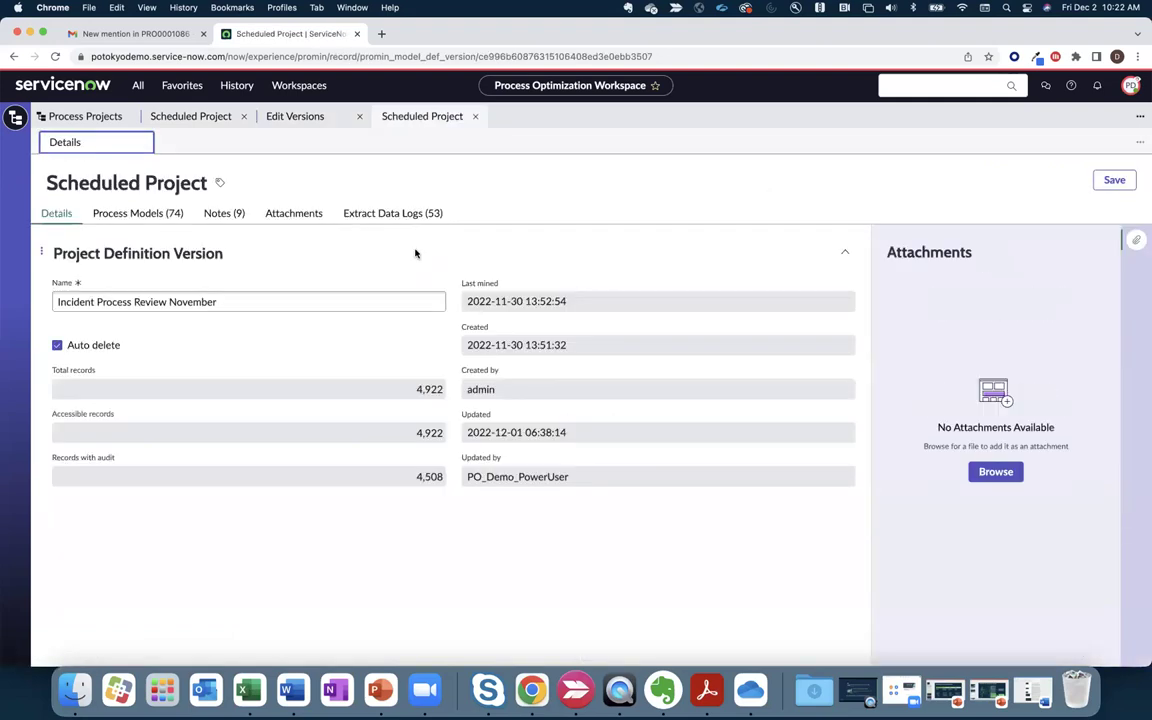
- Turn off Auto delete for the November version, save the record and close it
click(90, 347)
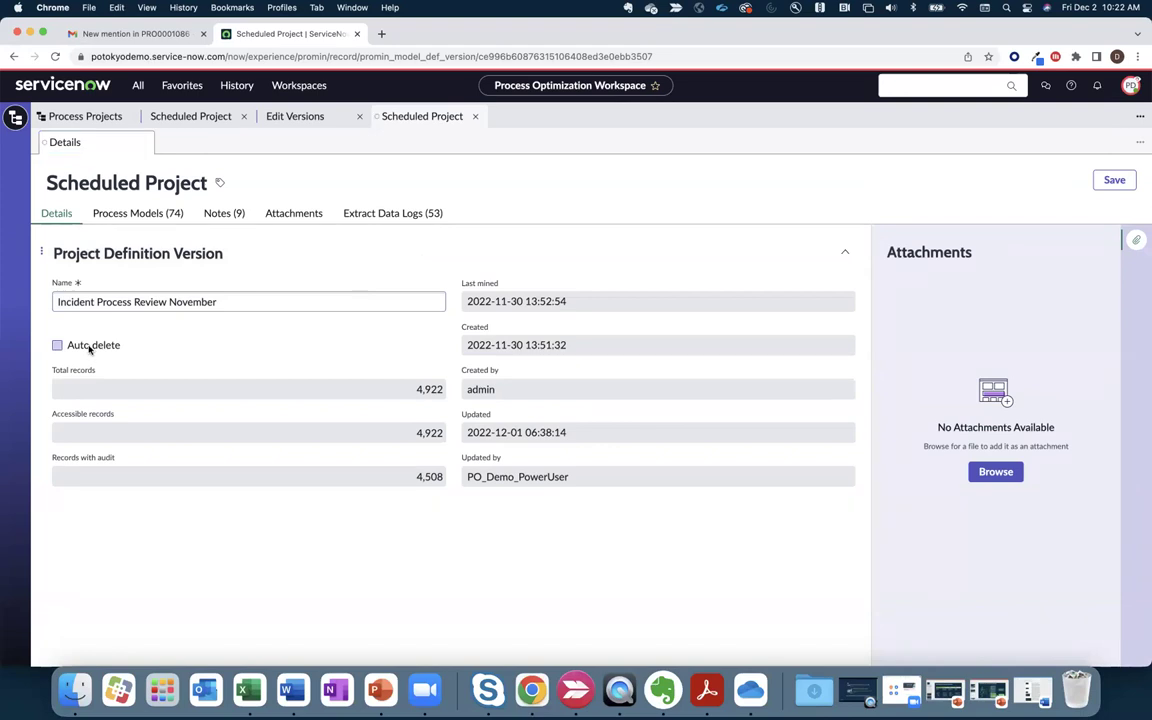
click(232, 305)
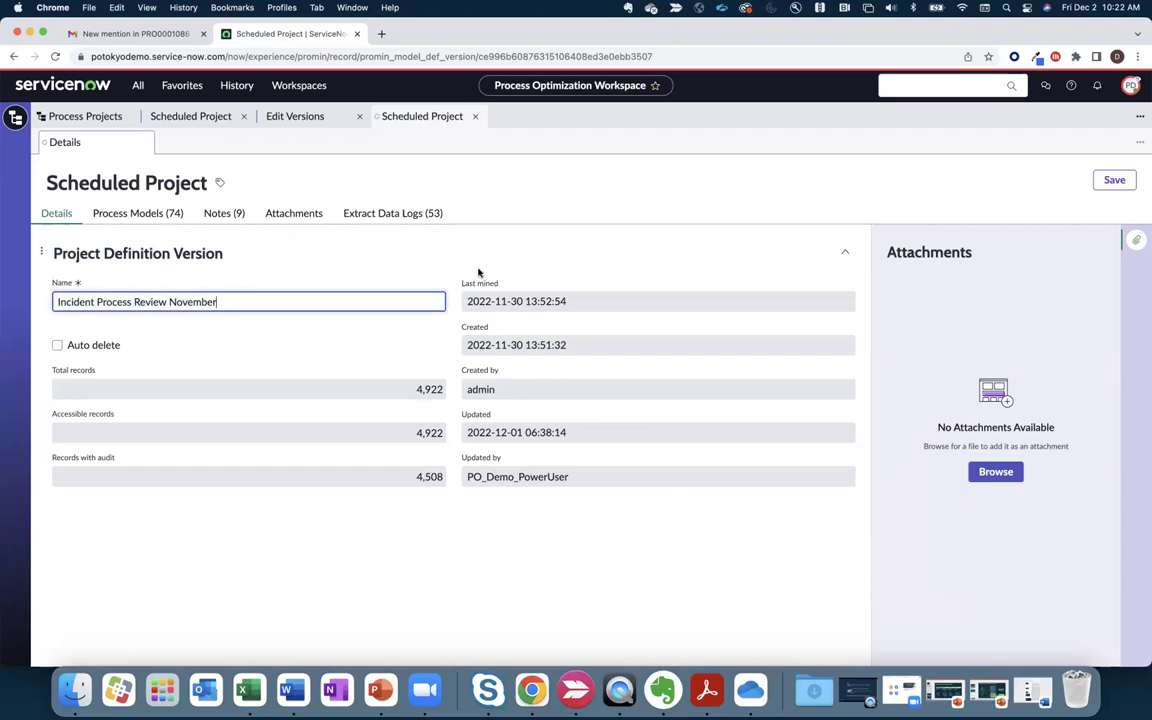
click(1110, 182)
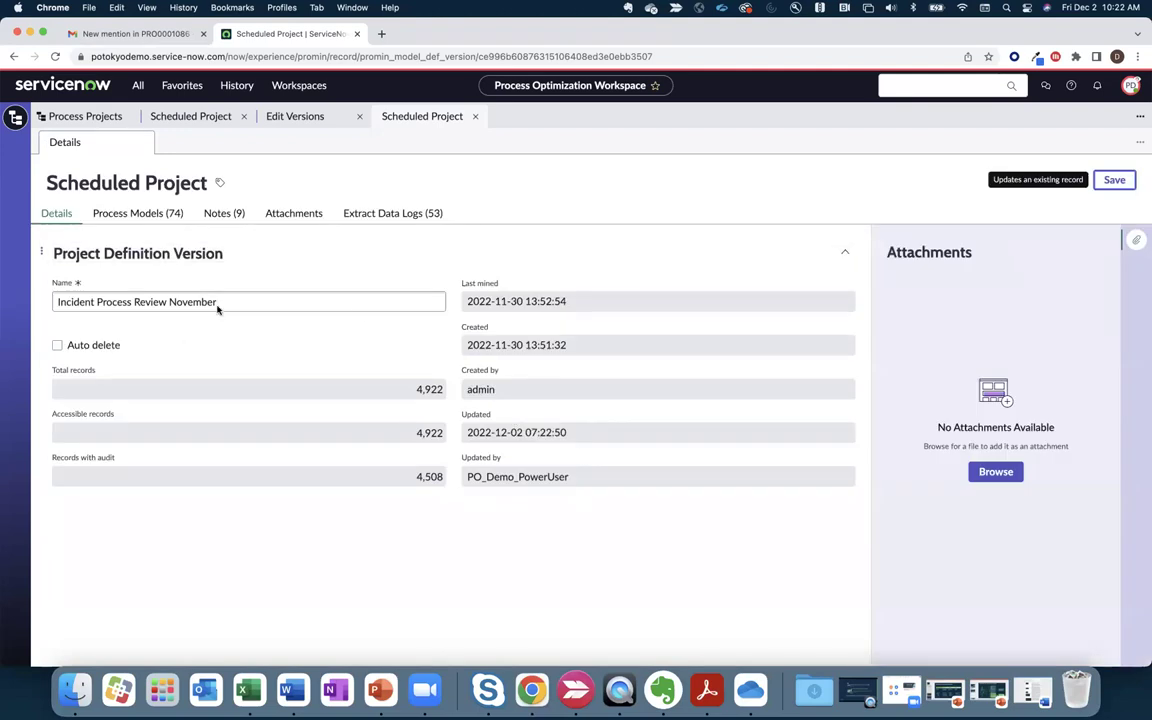
click(475, 117)
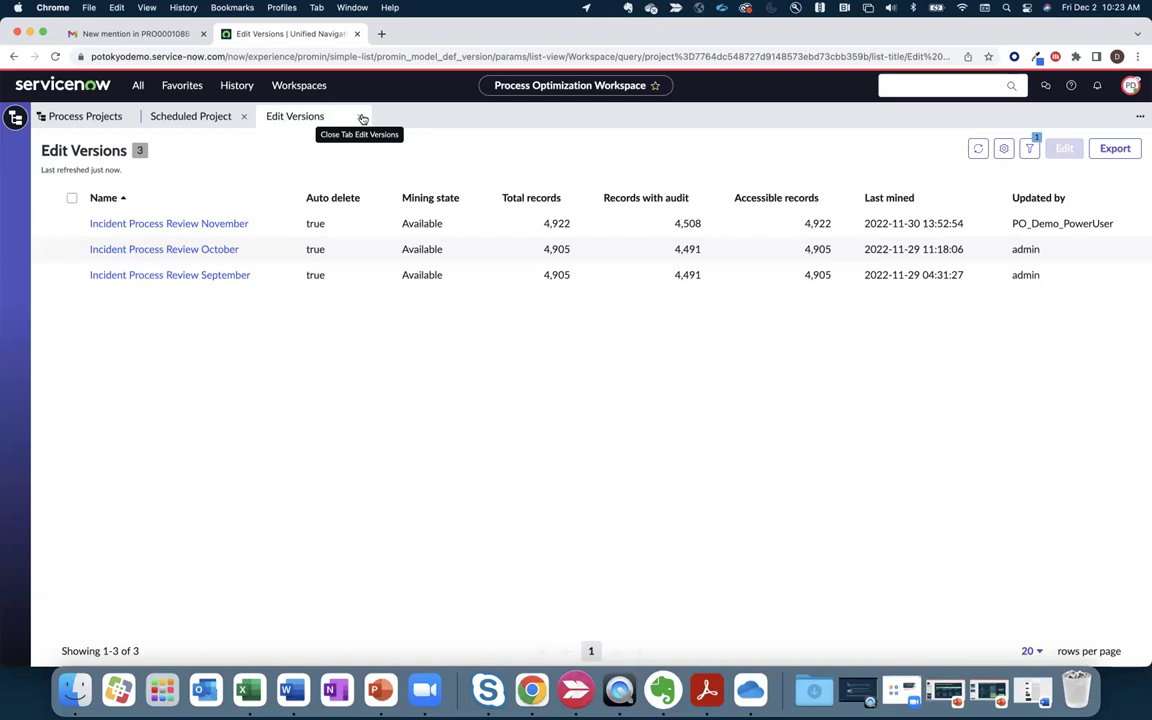
- Close the version list and the notes, and add PO Demo Analyst to the people the project is shared with
click(362, 118)
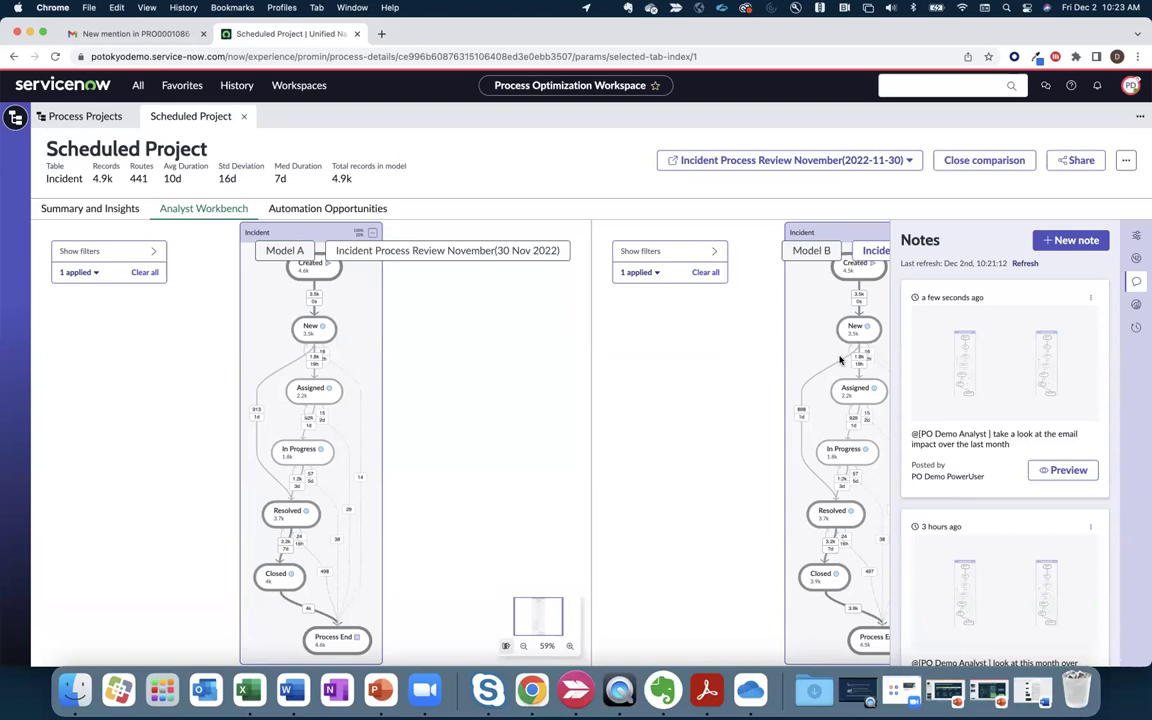
click(1133, 277)
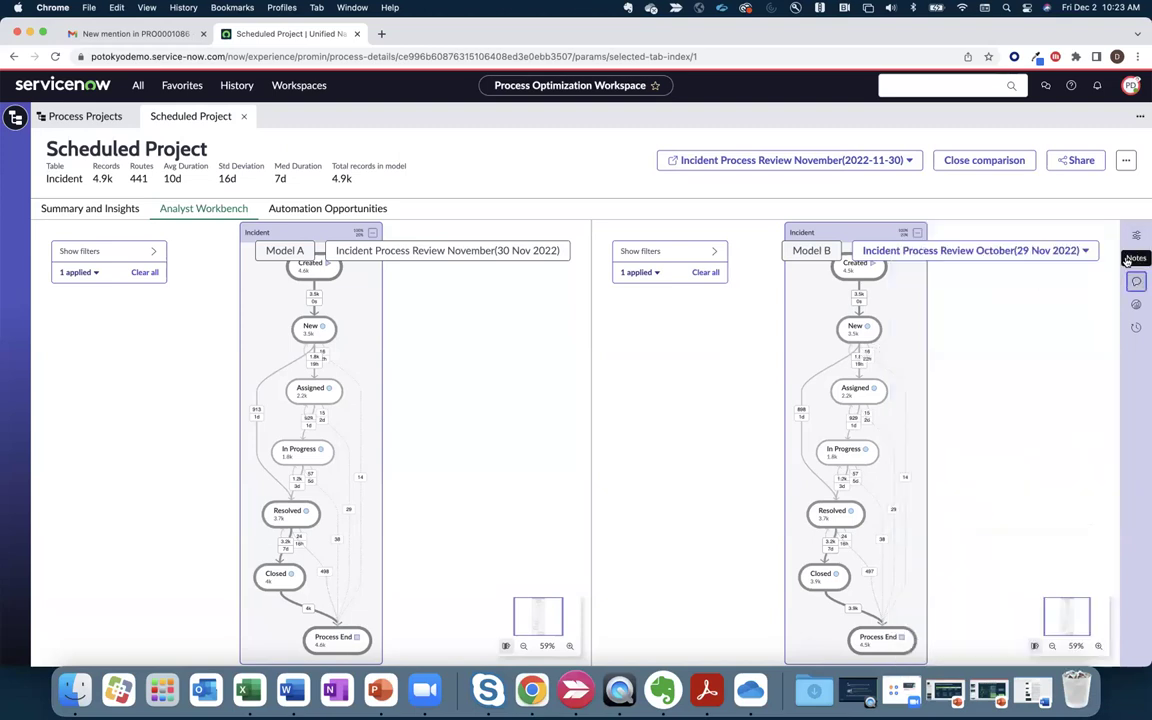
click(1068, 163)
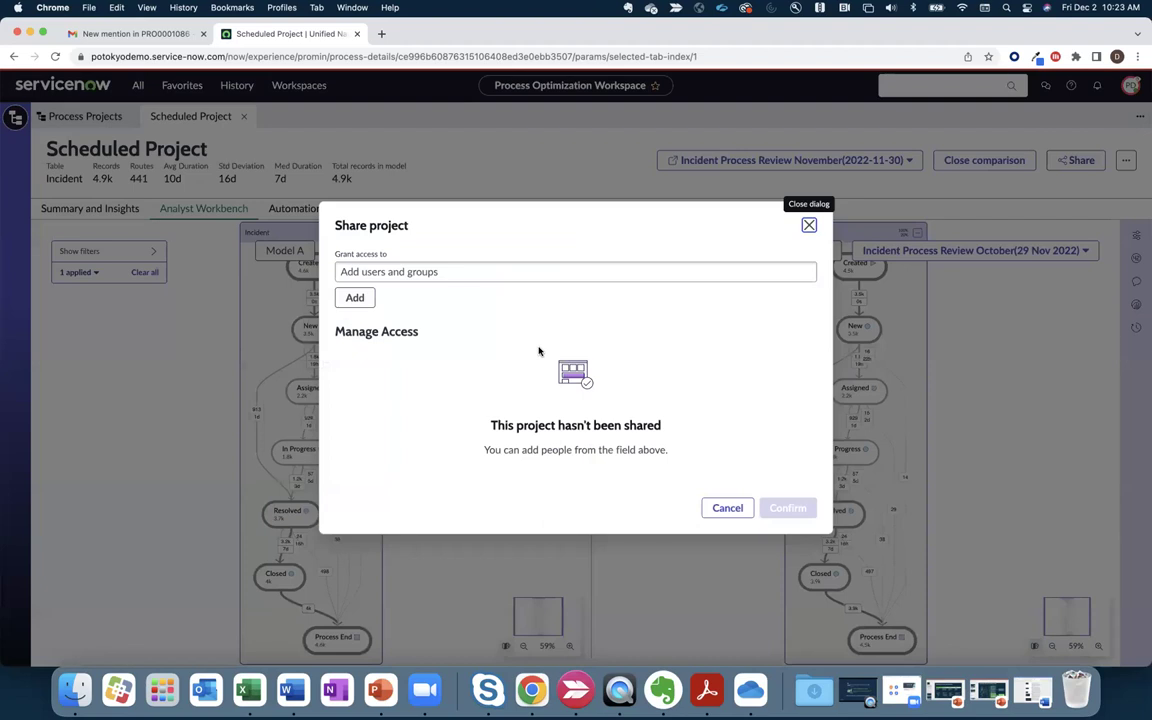
click(486, 275)
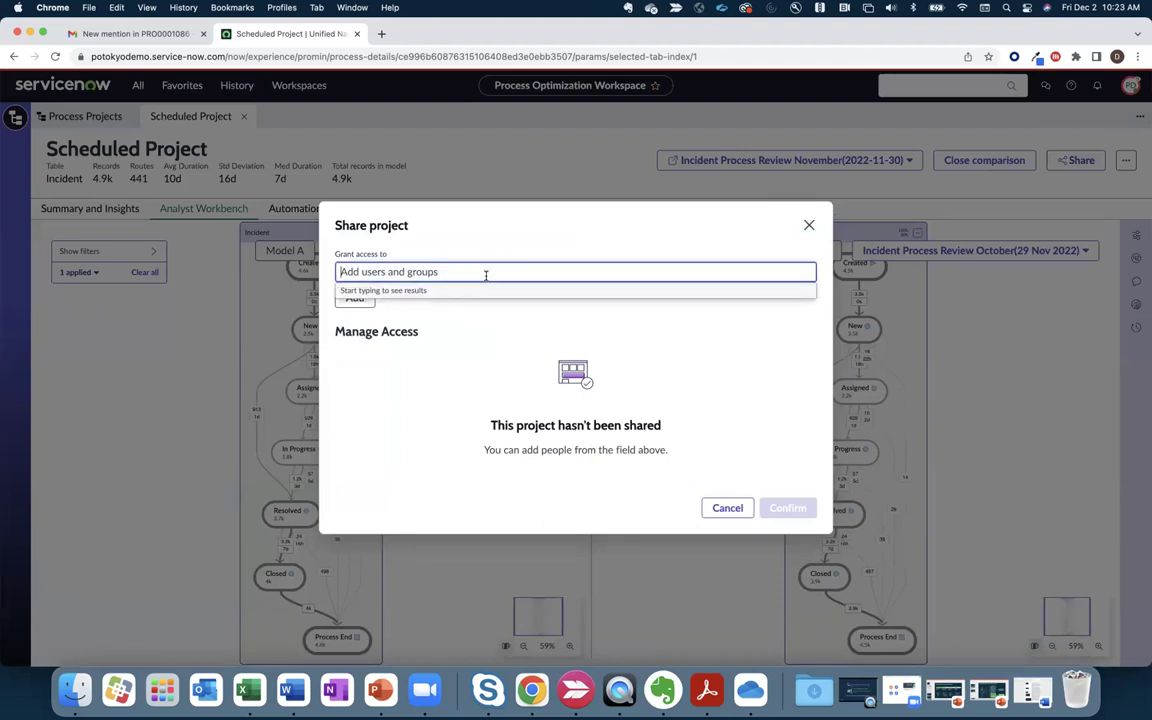
text(PO)
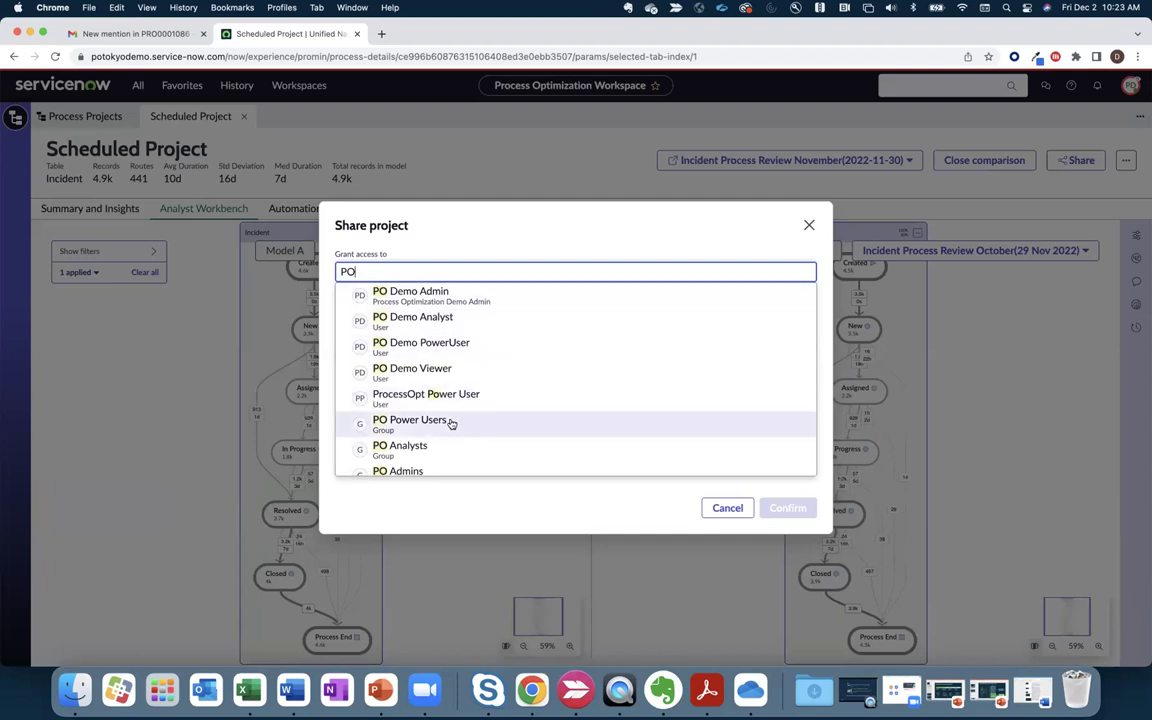
click(422, 316)
click(354, 299)
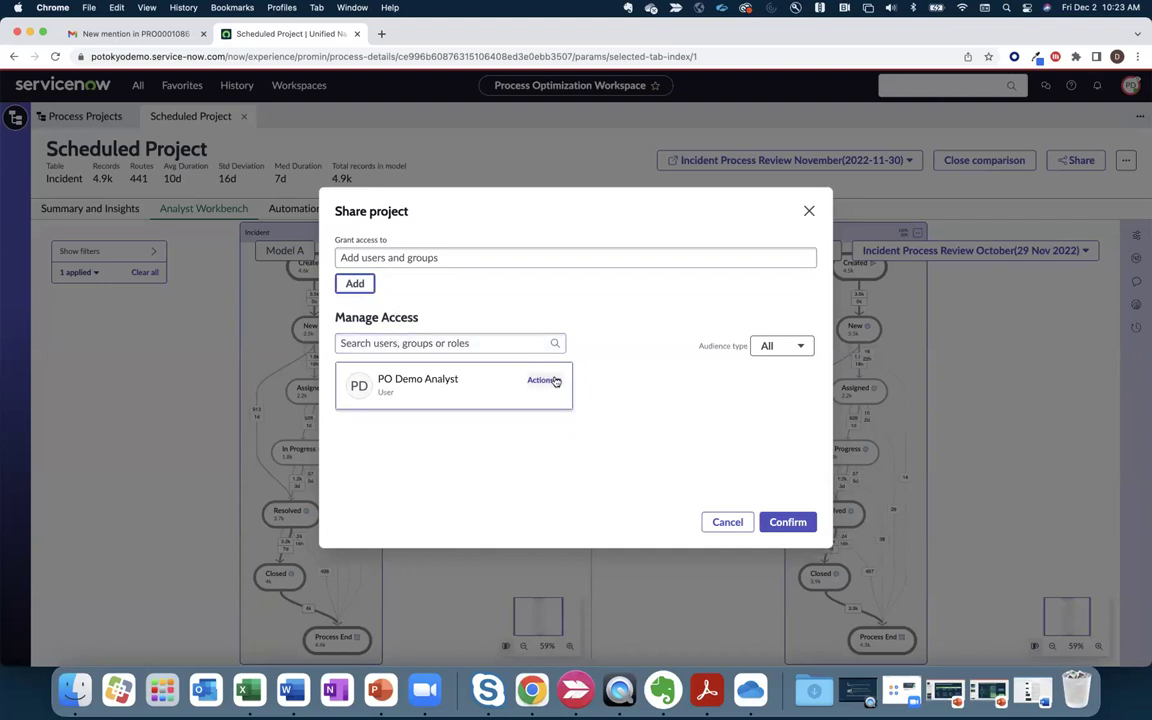
- Give PO Demo Analyst the "Can view" permission and confirm the project sharing
click(557, 380)
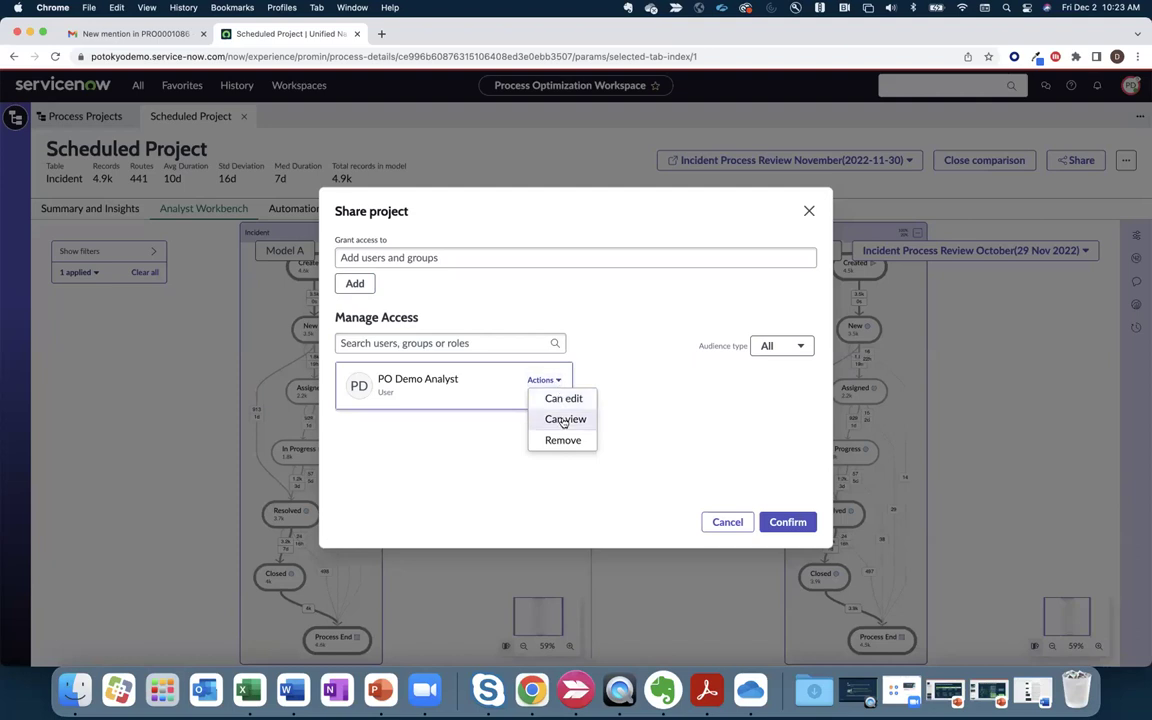
click(564, 420)
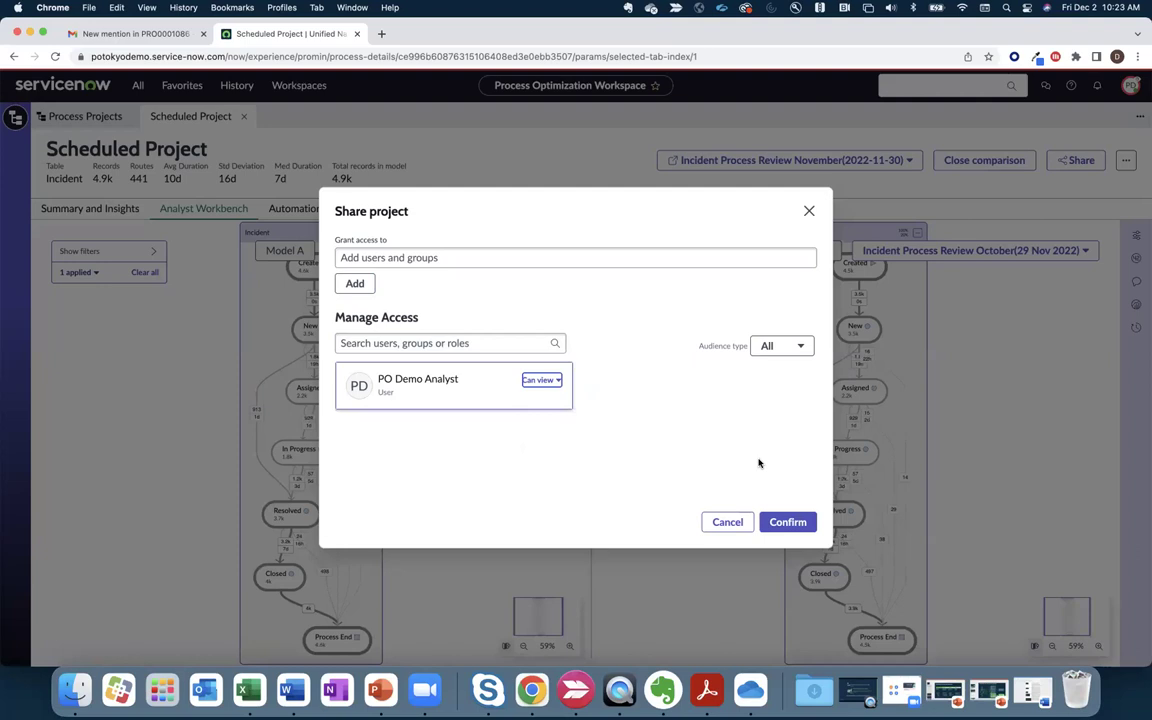
click(781, 523)
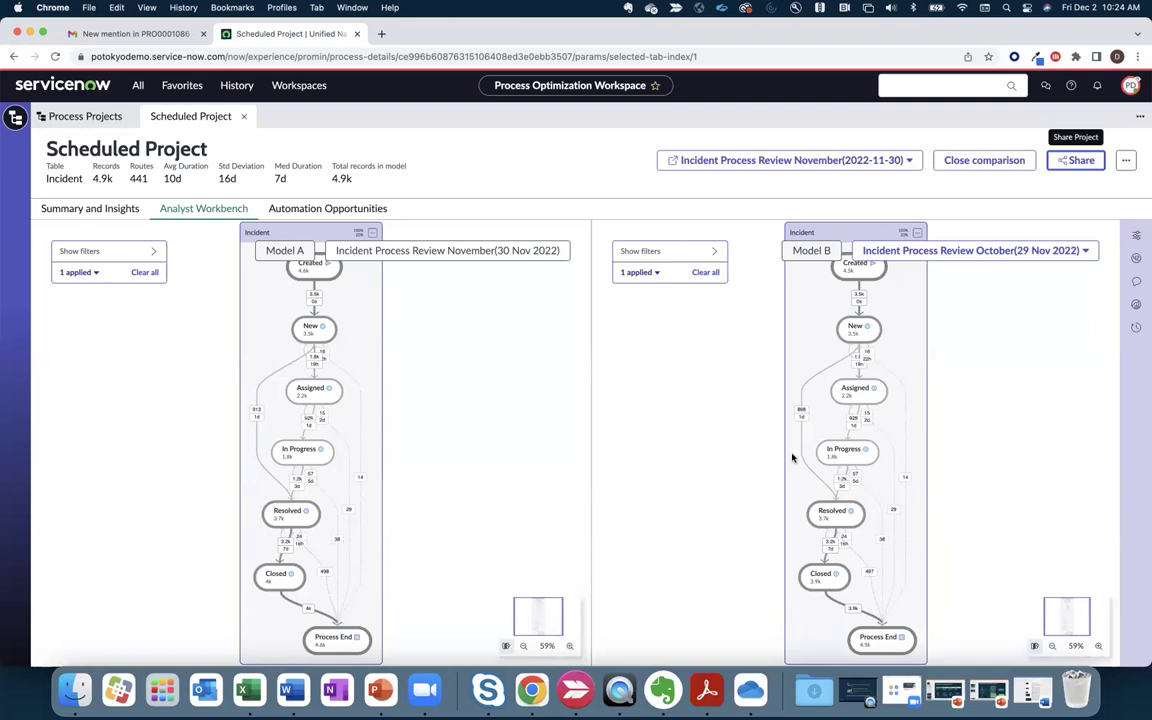
- Switch the impersonated user to PO Demo Analyst
click(1131, 88)
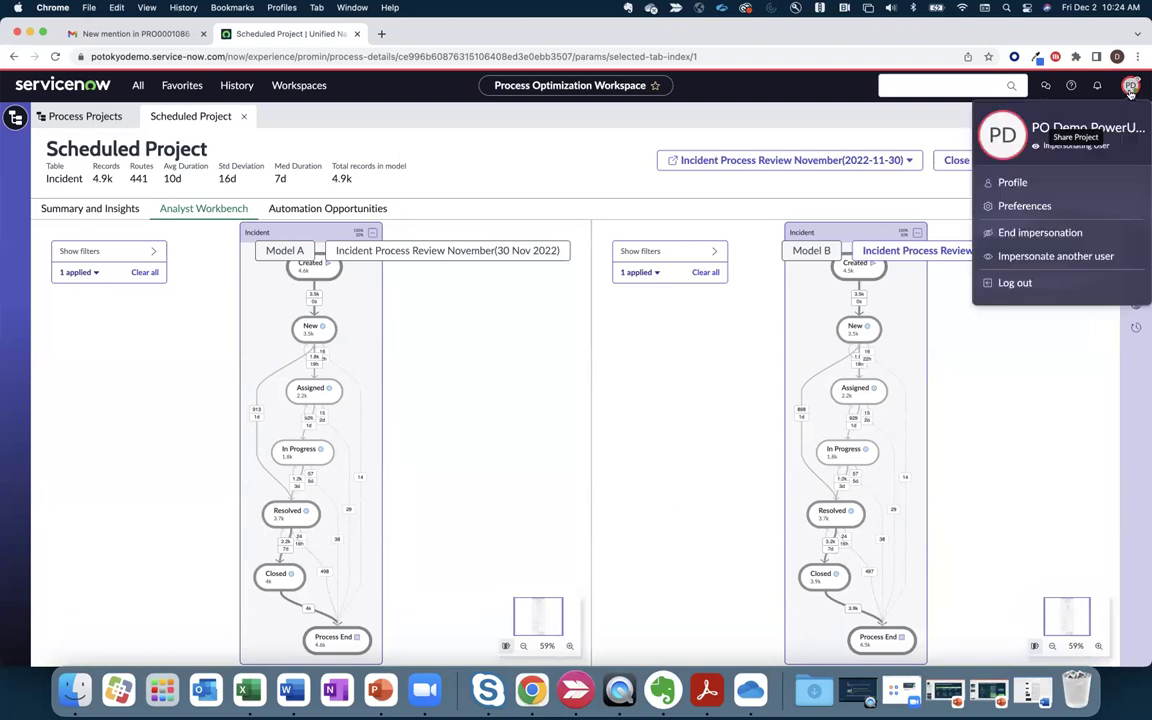
click(1024, 257)
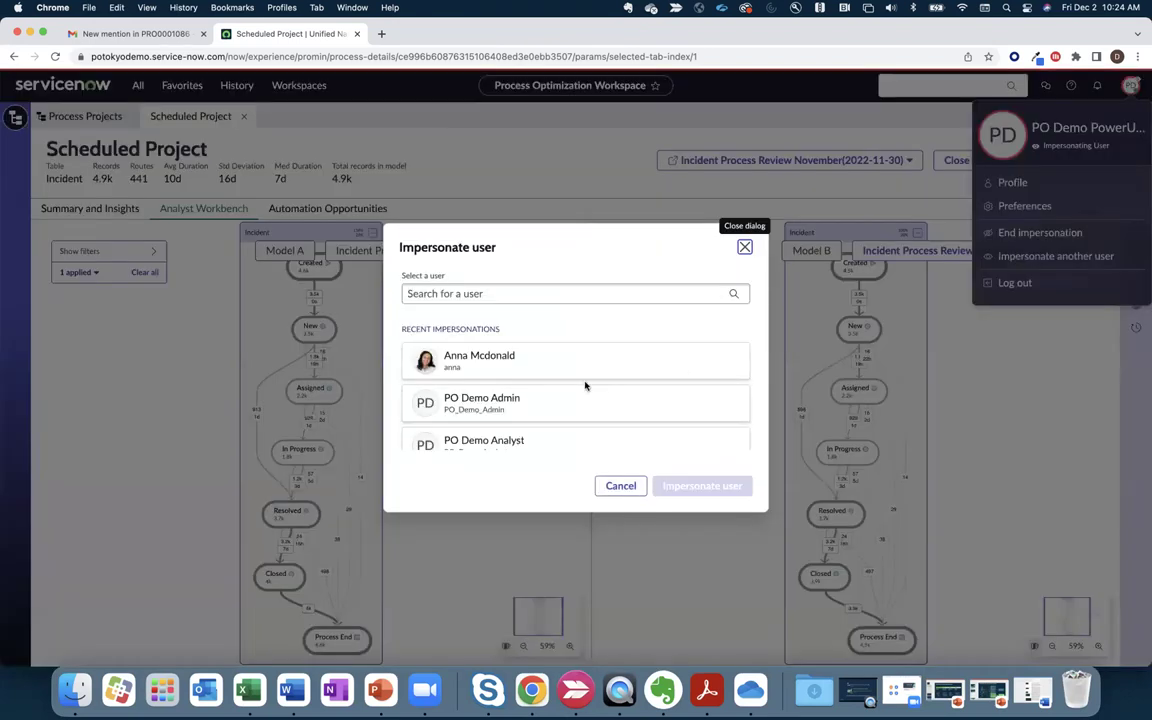
scroll(545, 400, down, 2)
click(536, 402)
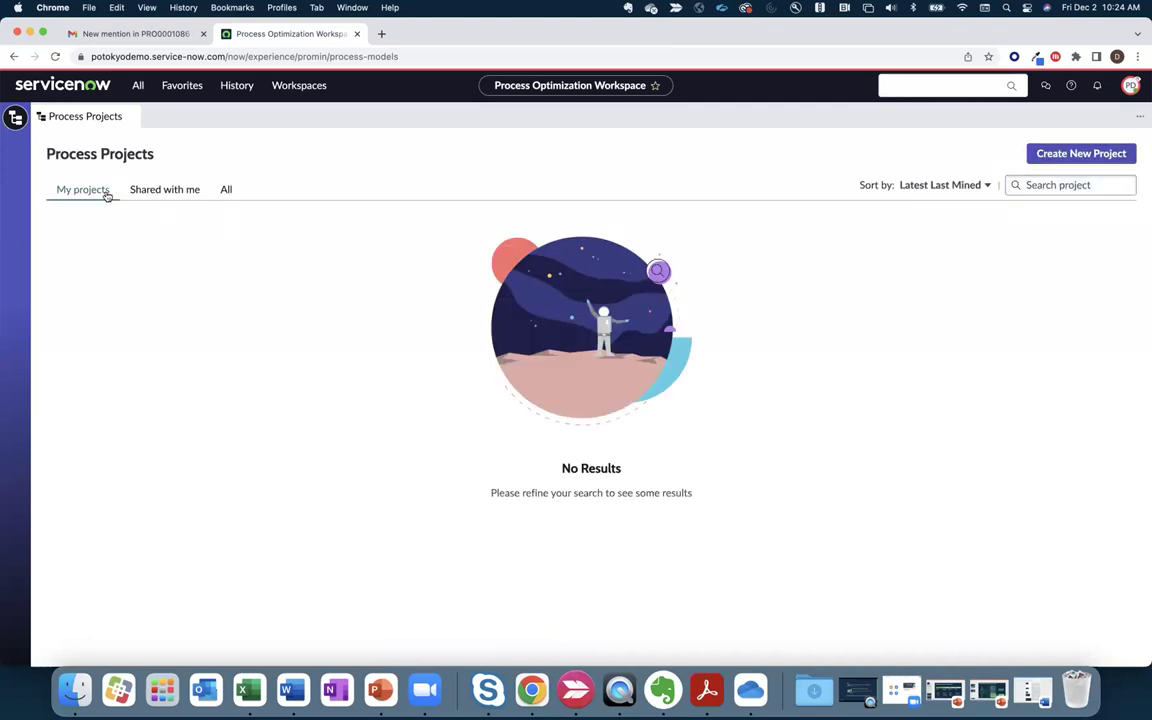
- List the projects shared with the analyst and open the Incident Process Review November project for editing
click(175, 212)
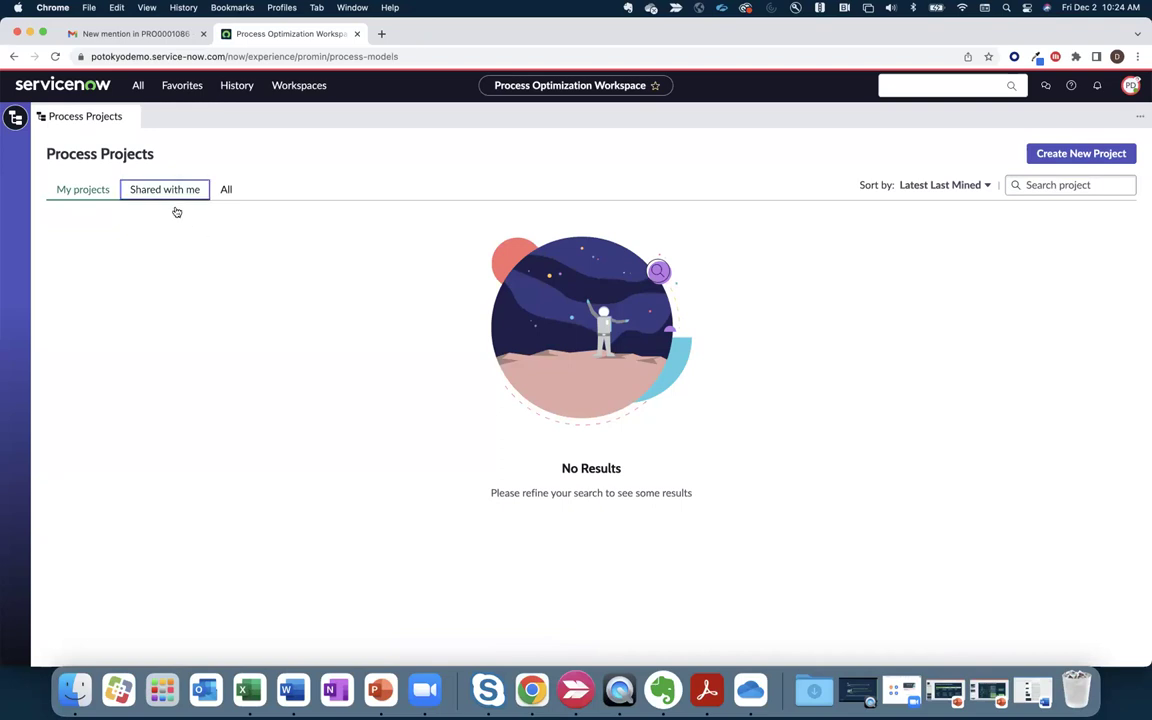
click(224, 189)
click(177, 190)
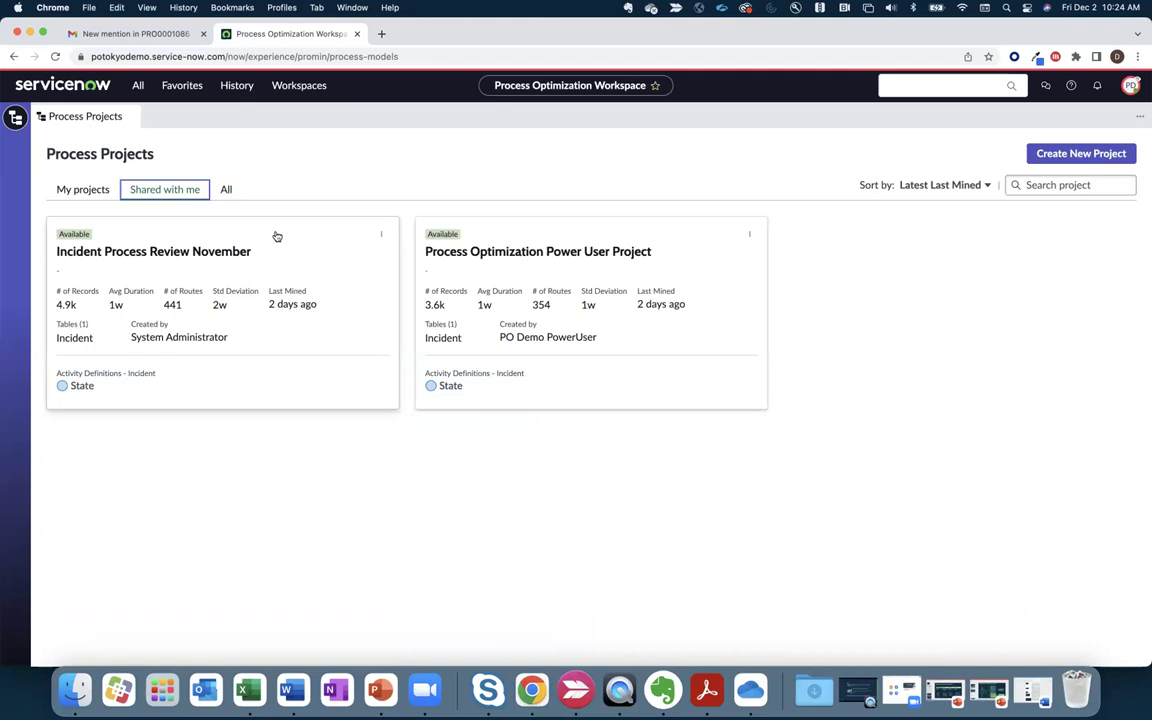
click(382, 236)
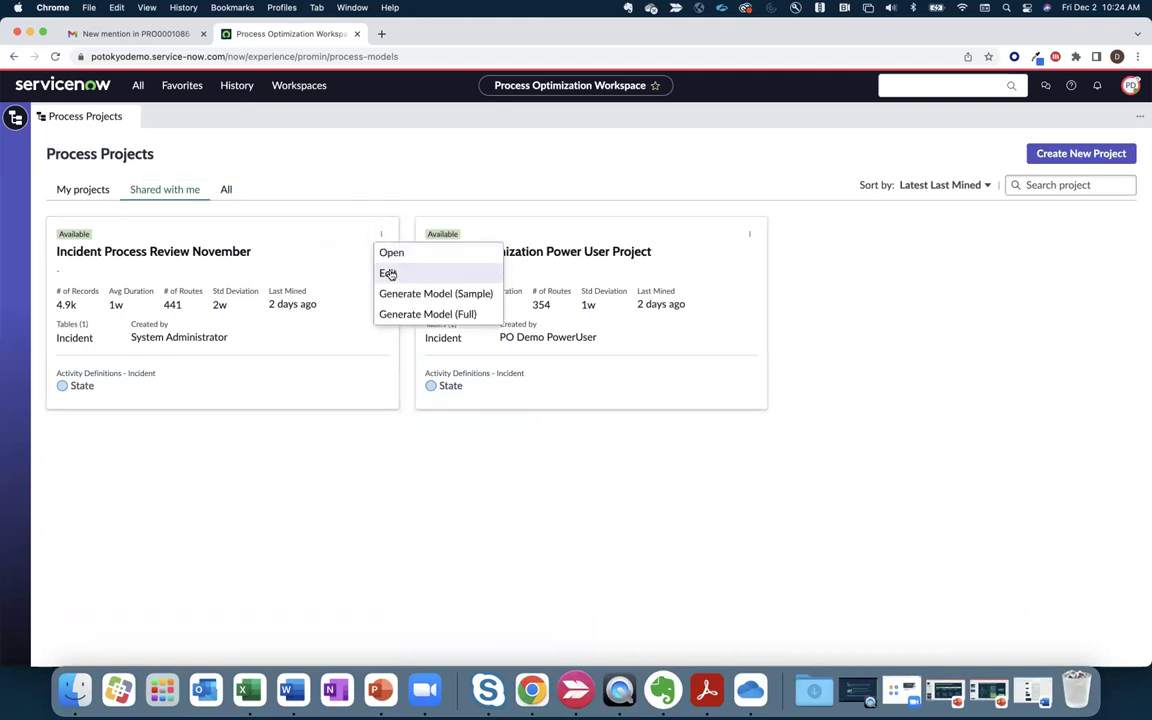
click(388, 274)
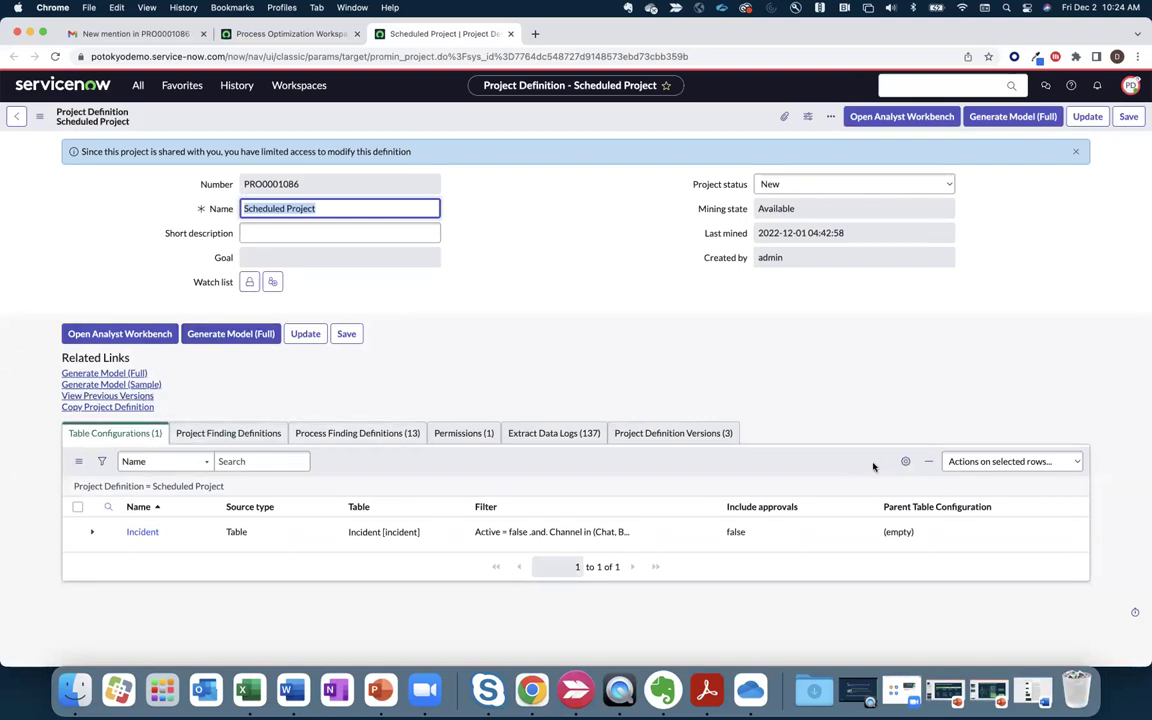
- Examine the project finding definitions and the Incident table configuration, and return to the project definition
click(228, 433)
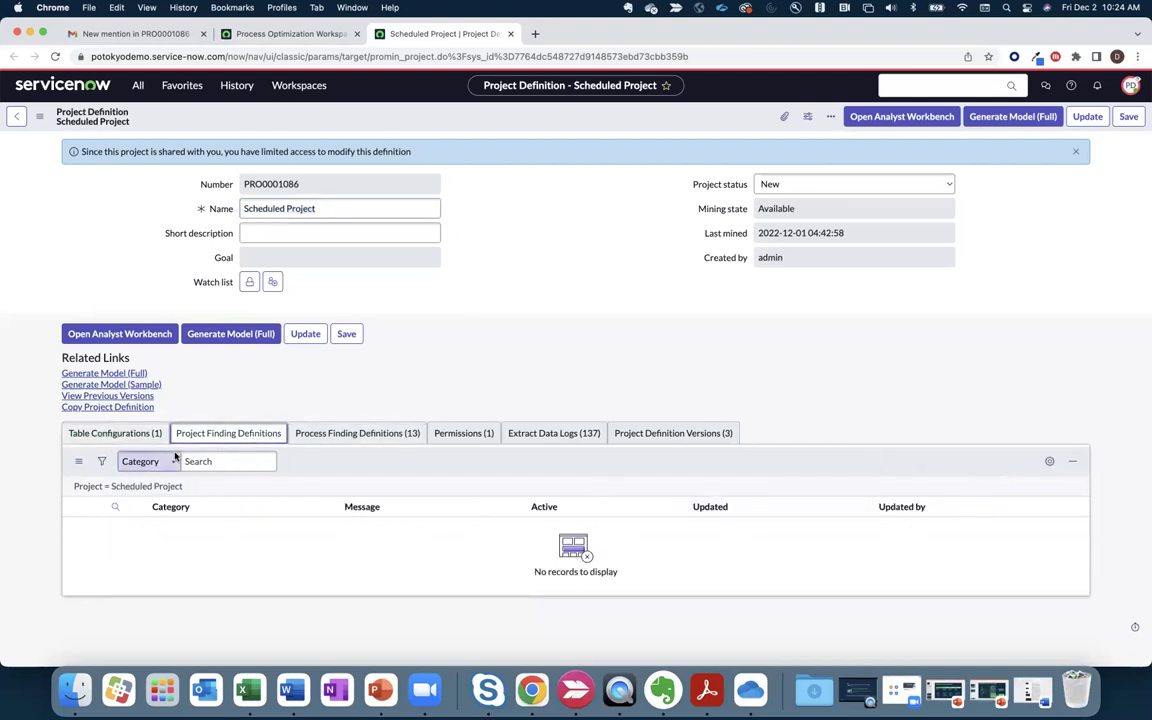
click(134, 439)
click(141, 533)
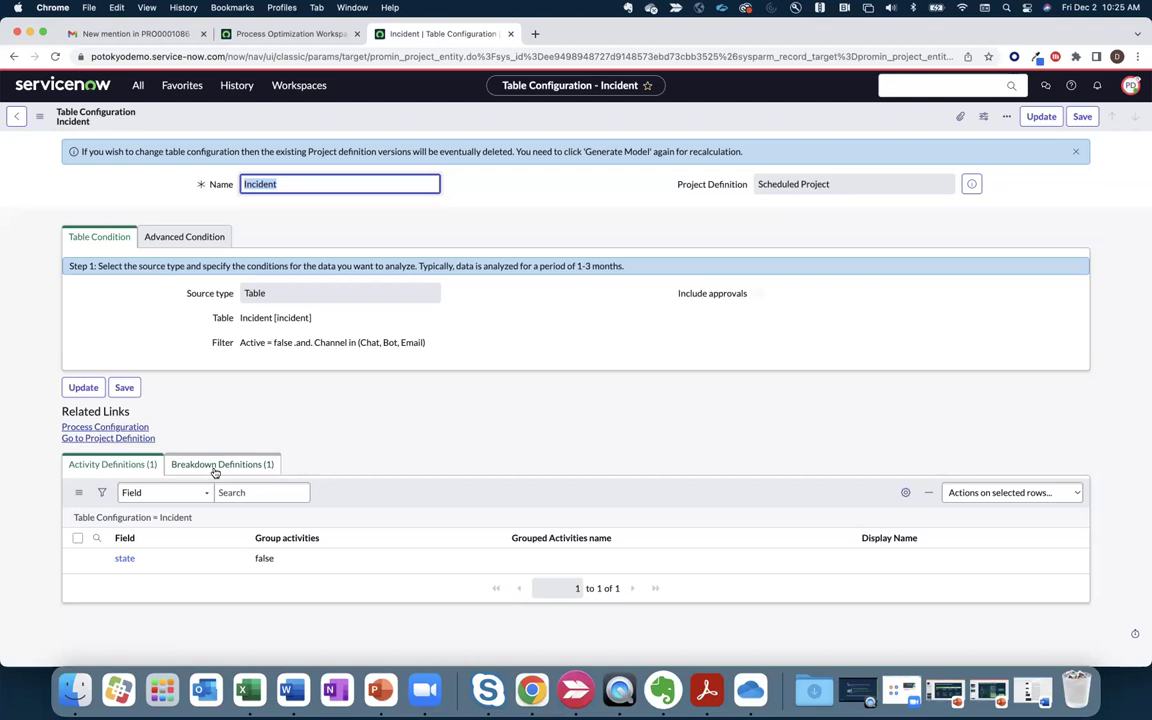
click(20, 117)
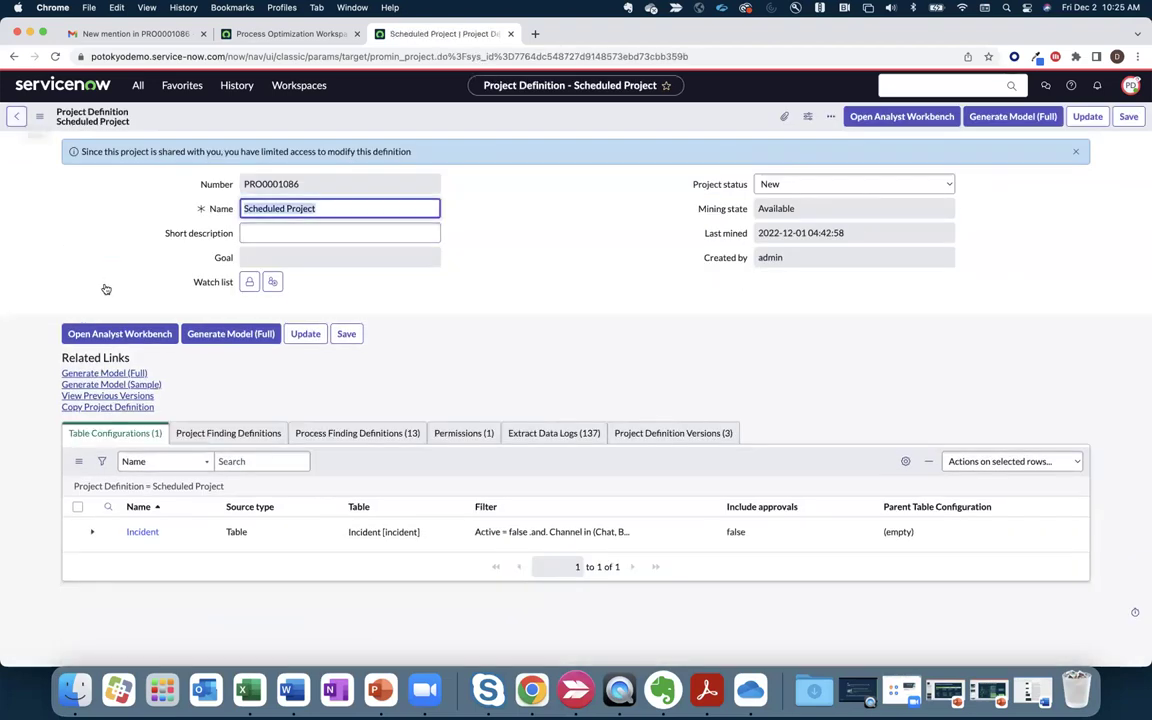
- Open the project in the Analyst Workbench and preview the newest note about the email impact over the last month
click(112, 334)
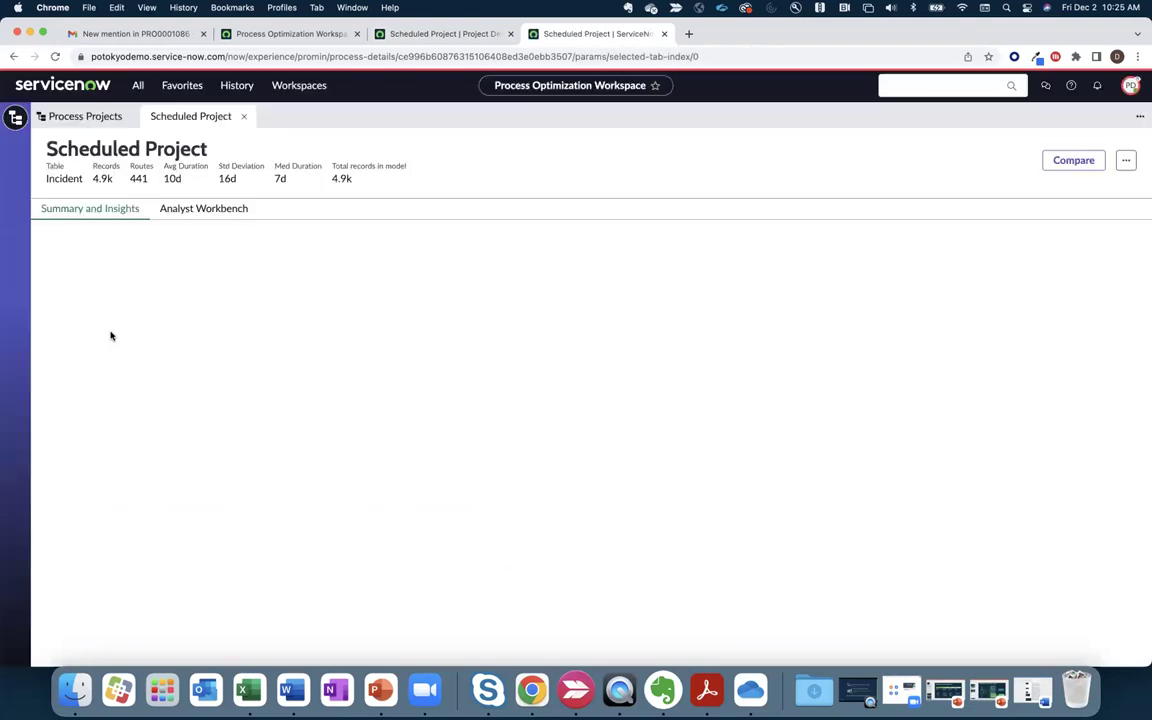
click(197, 209)
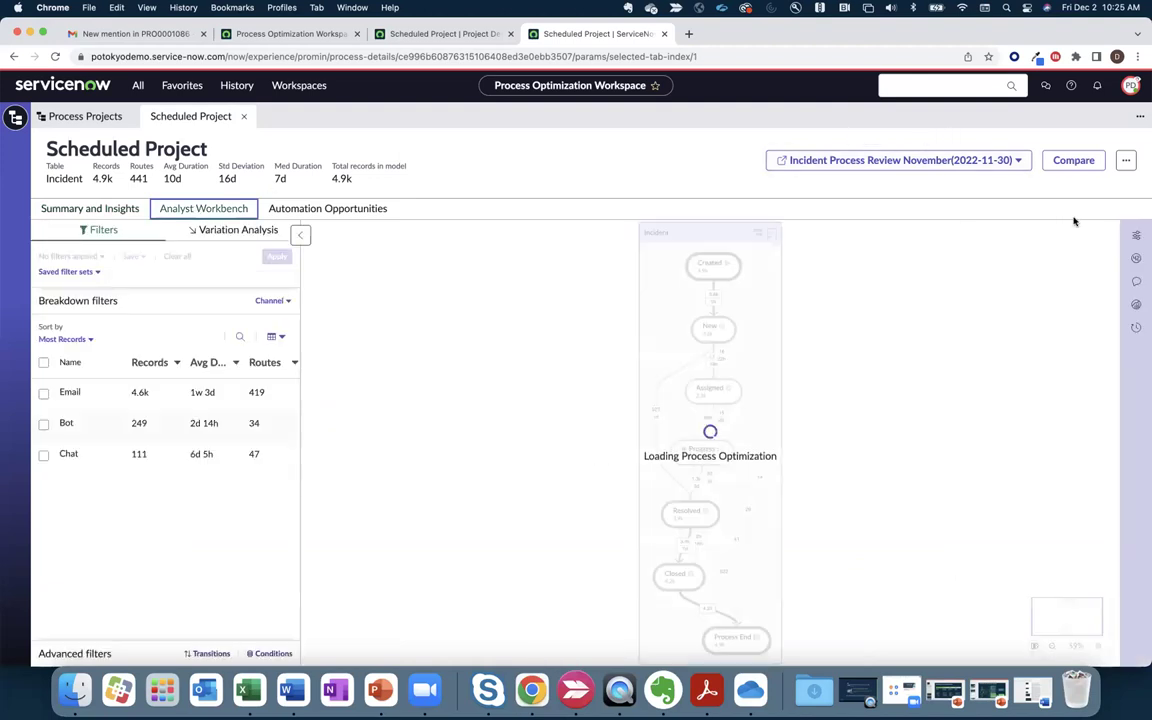
click(1135, 282)
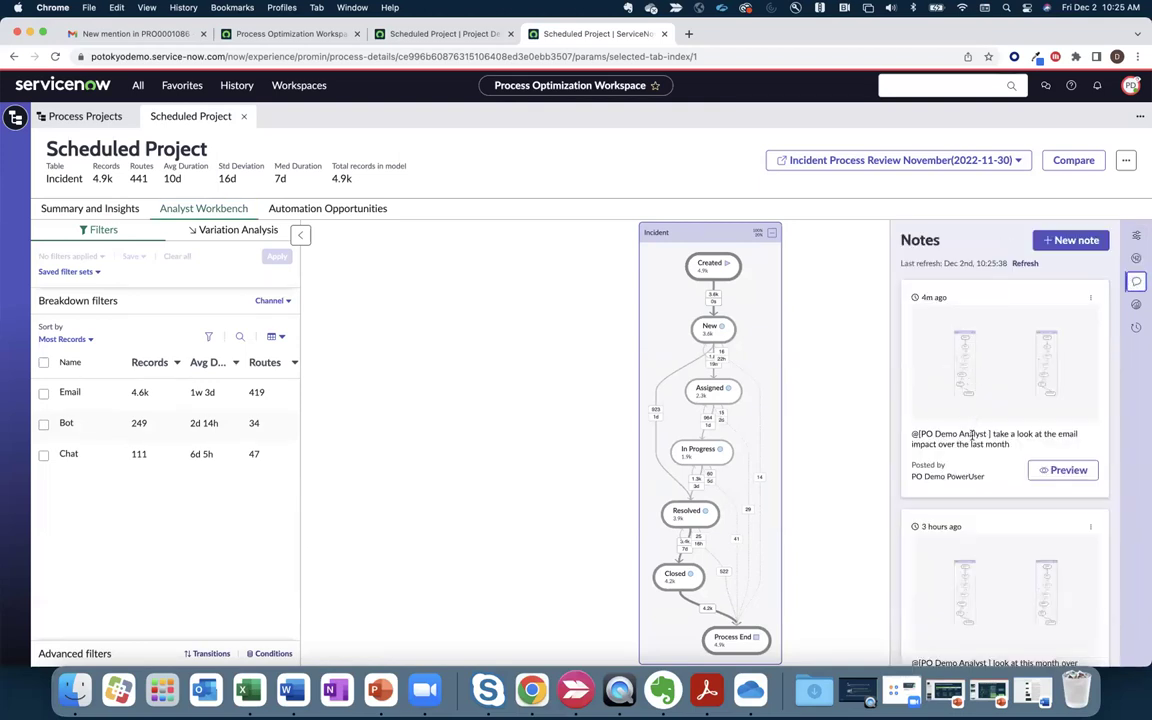
click(1065, 471)
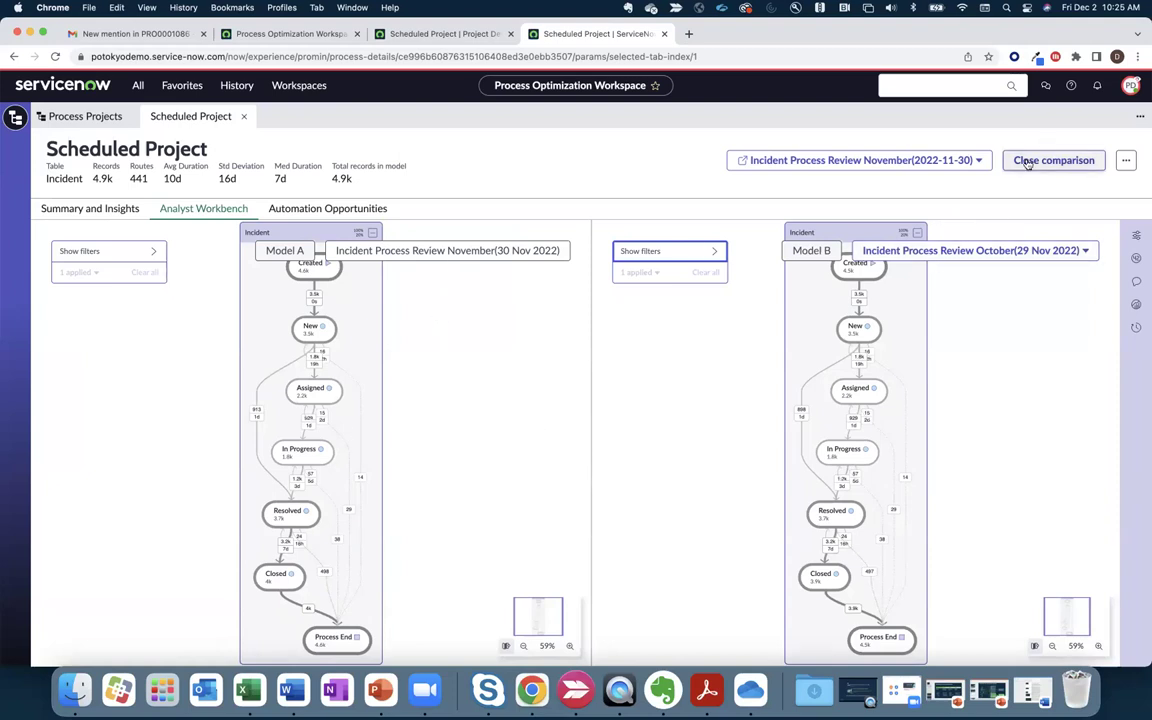
- Review the comparison statistics of both models and switch Model B to the Incident Process Review September version
click(1136, 233)
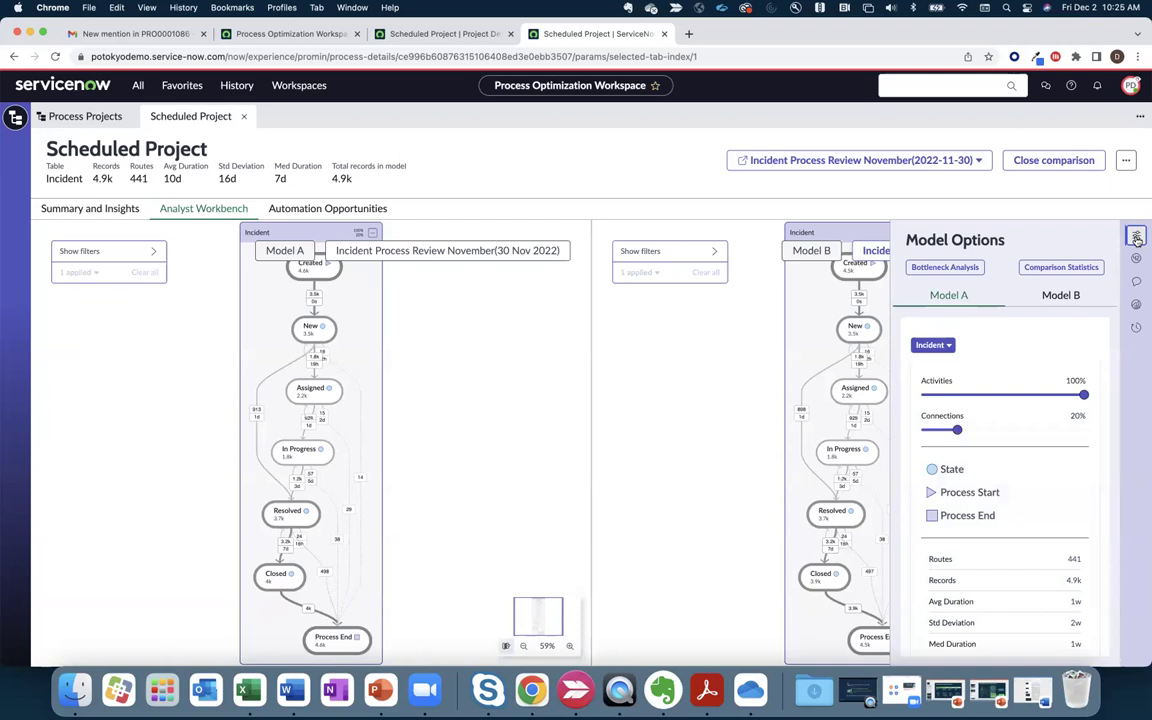
click(1043, 268)
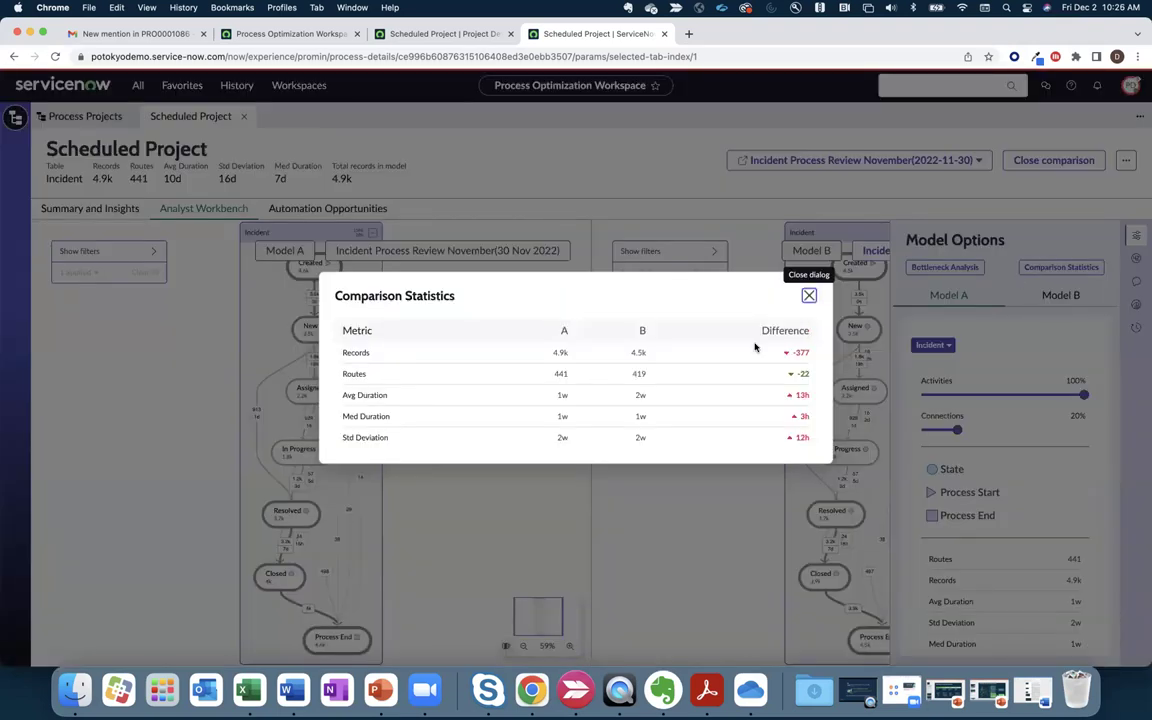
click(809, 295)
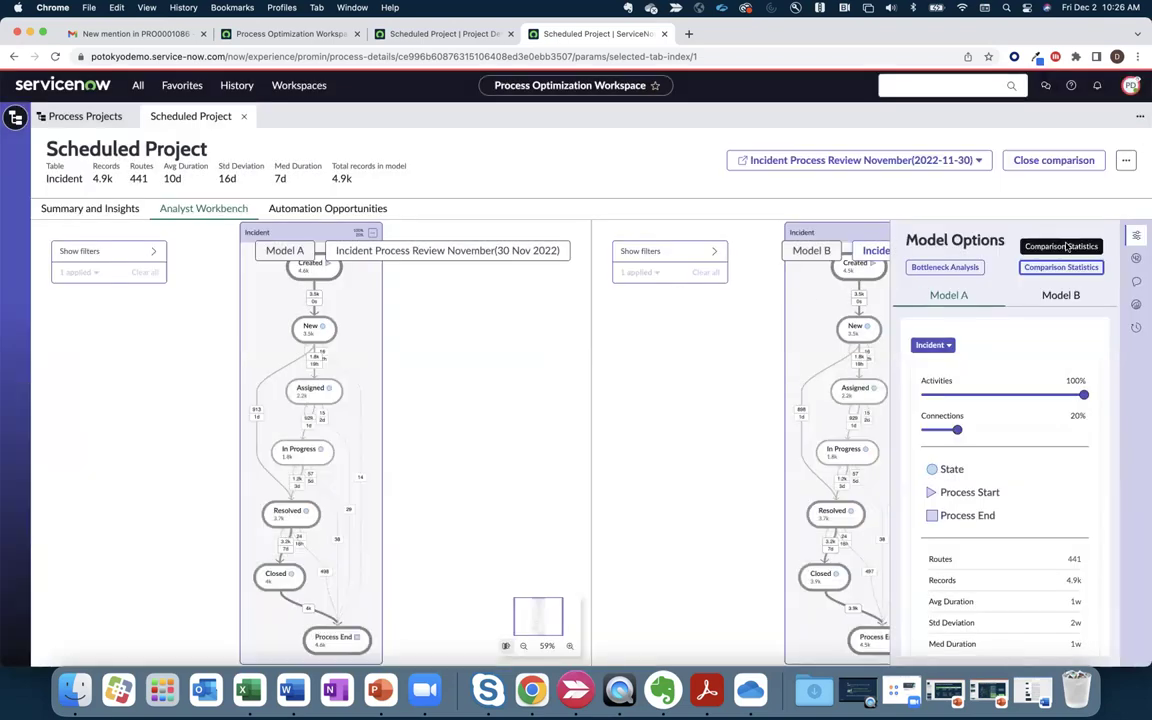
click(1136, 235)
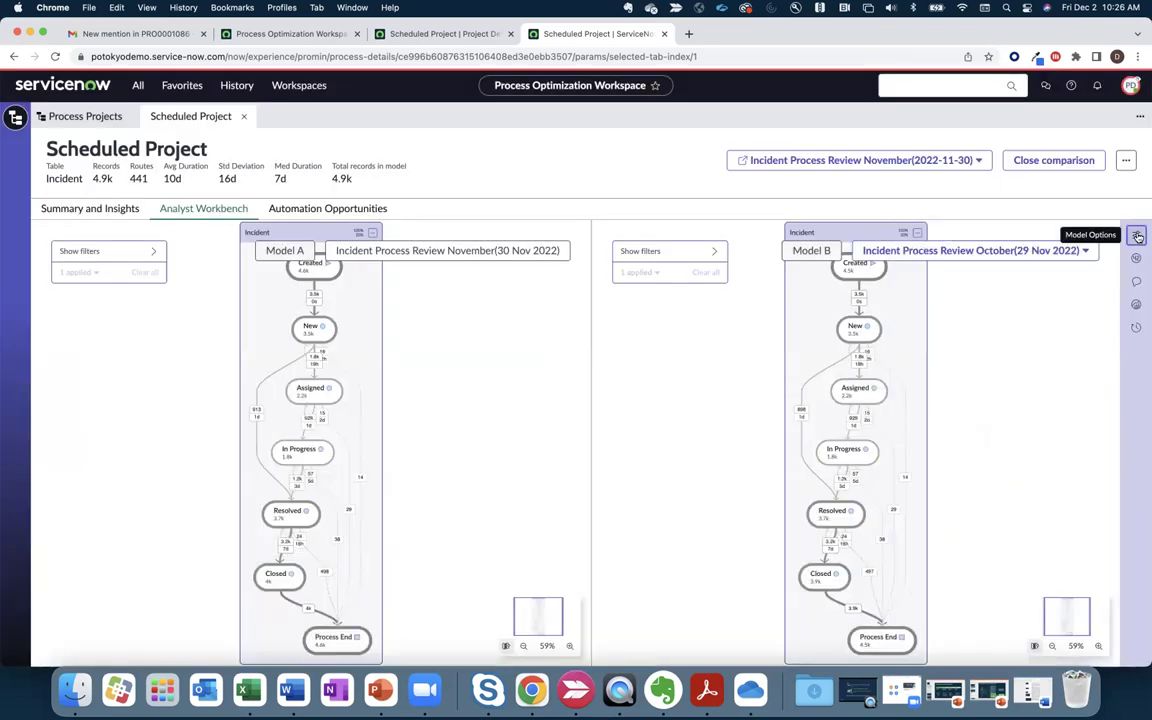
click(1077, 257)
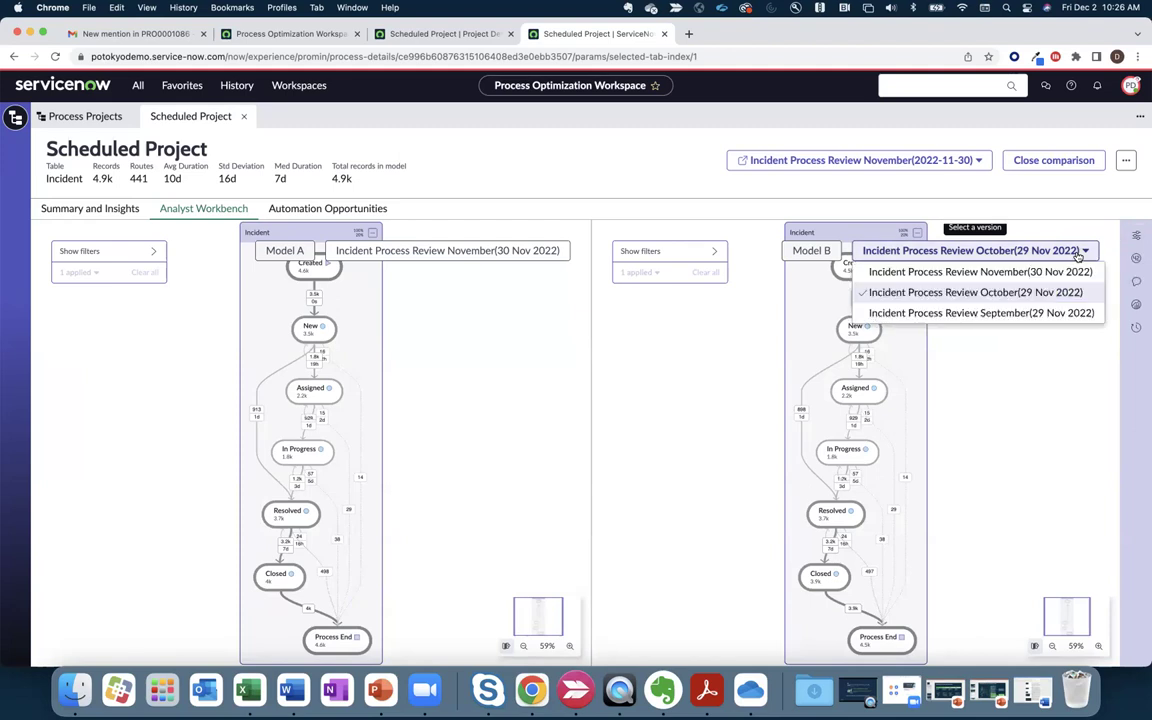
click(1027, 311)
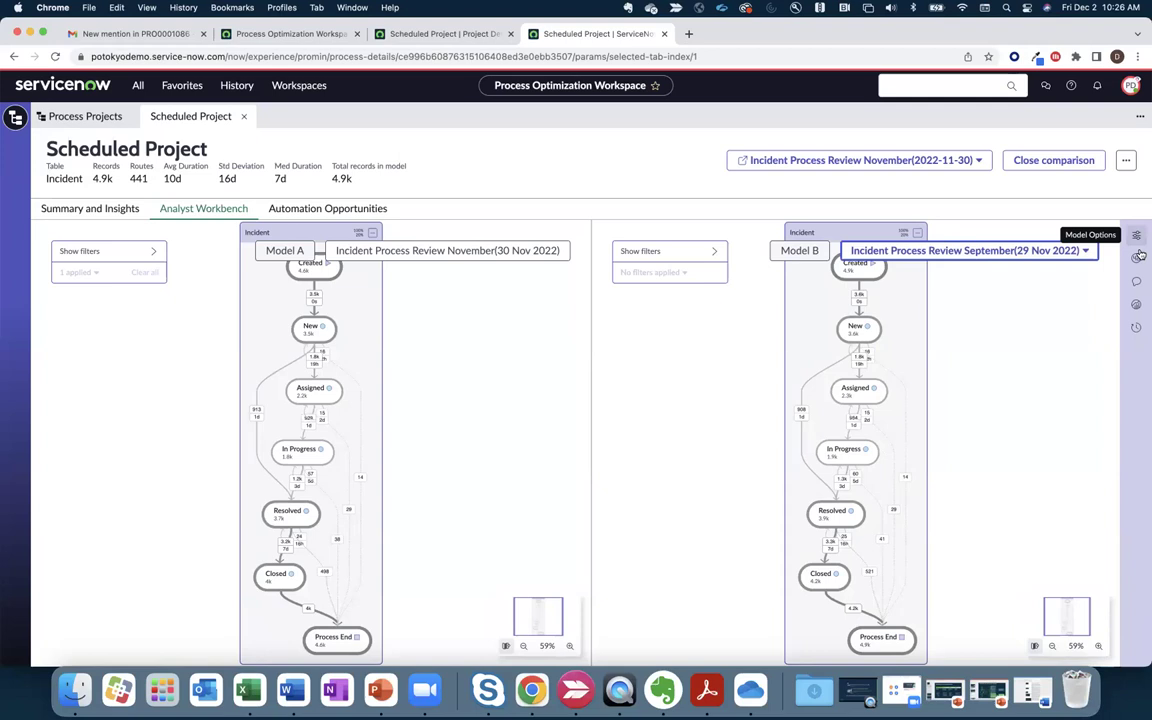
click(1136, 281)
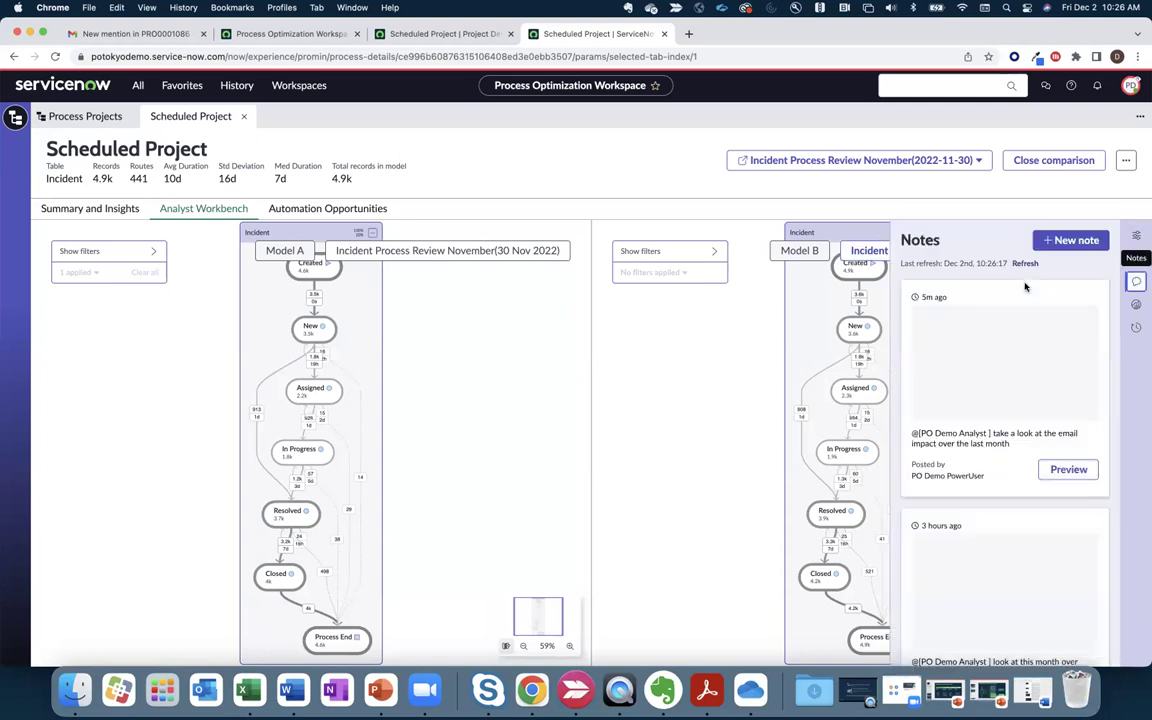
click(1072, 240)
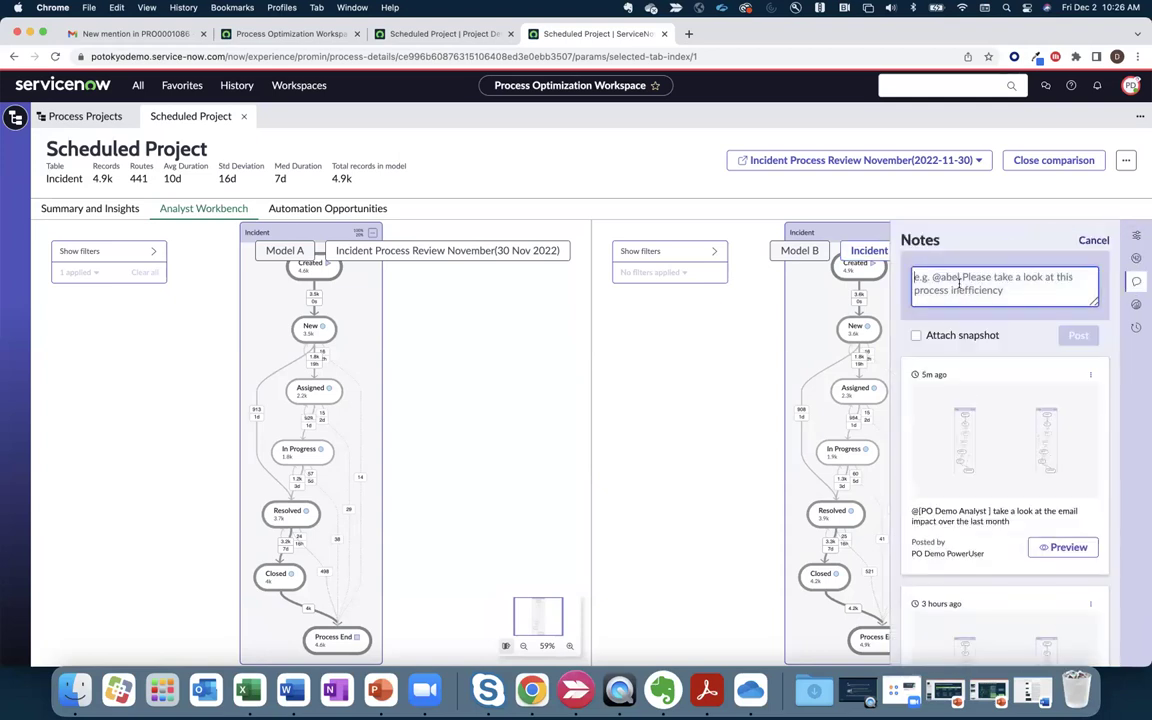
text(@PO)
key(BackSpace)
key(BackSpace)
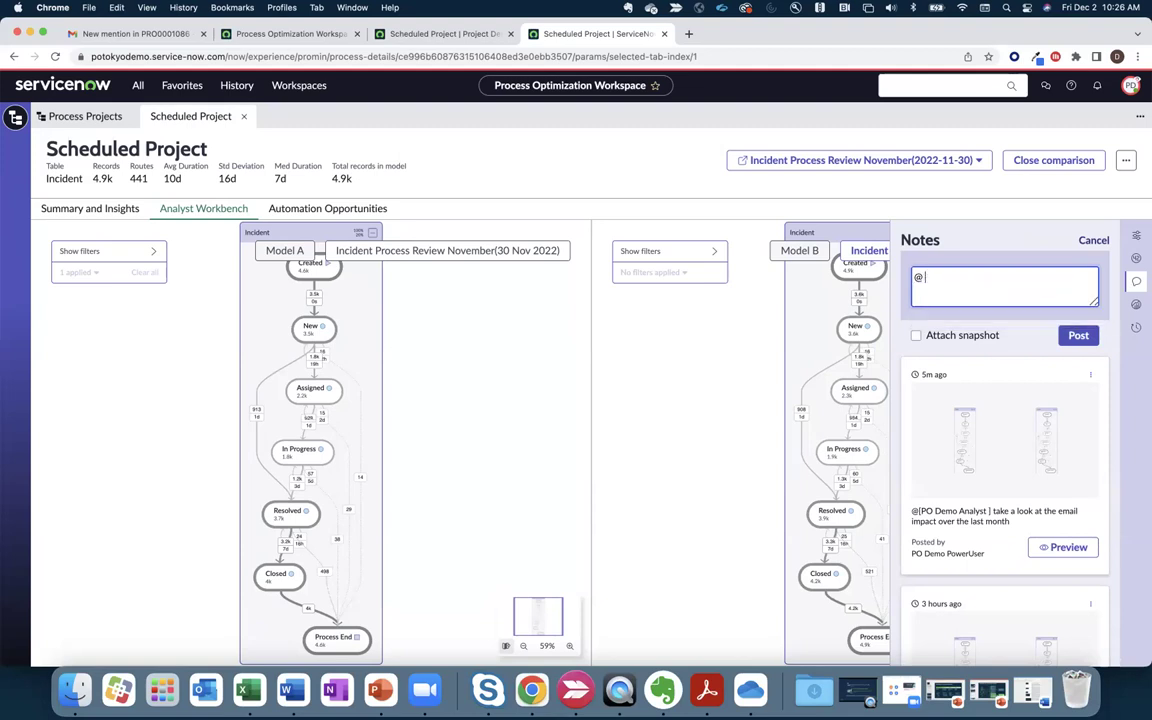
text(P)
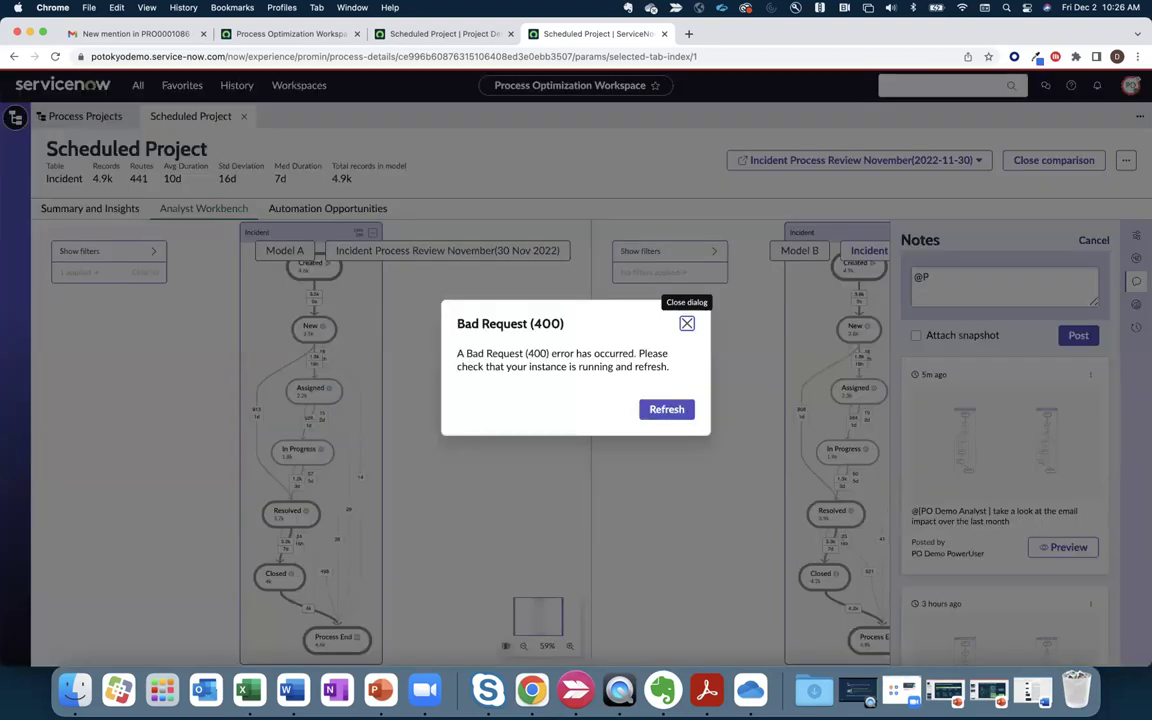
click(687, 323)
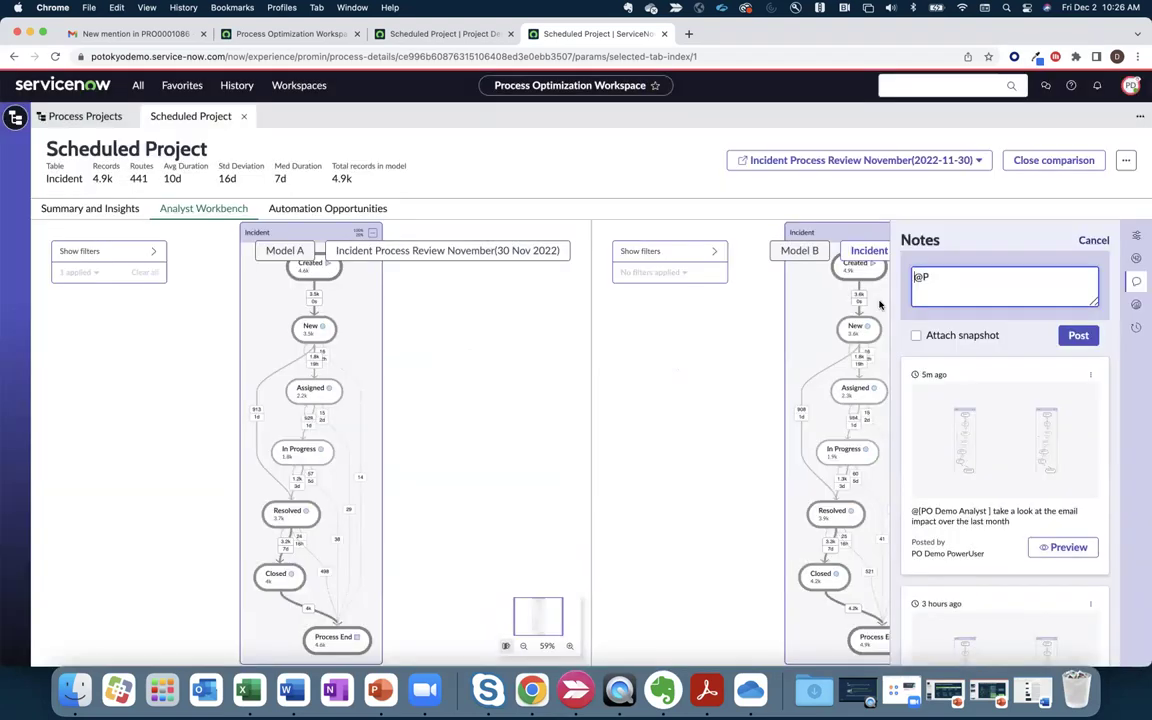
text(O Demo Power use)
key(BackSpace)
key(BackSpace)
key(BackSpace)
text(User you thi)
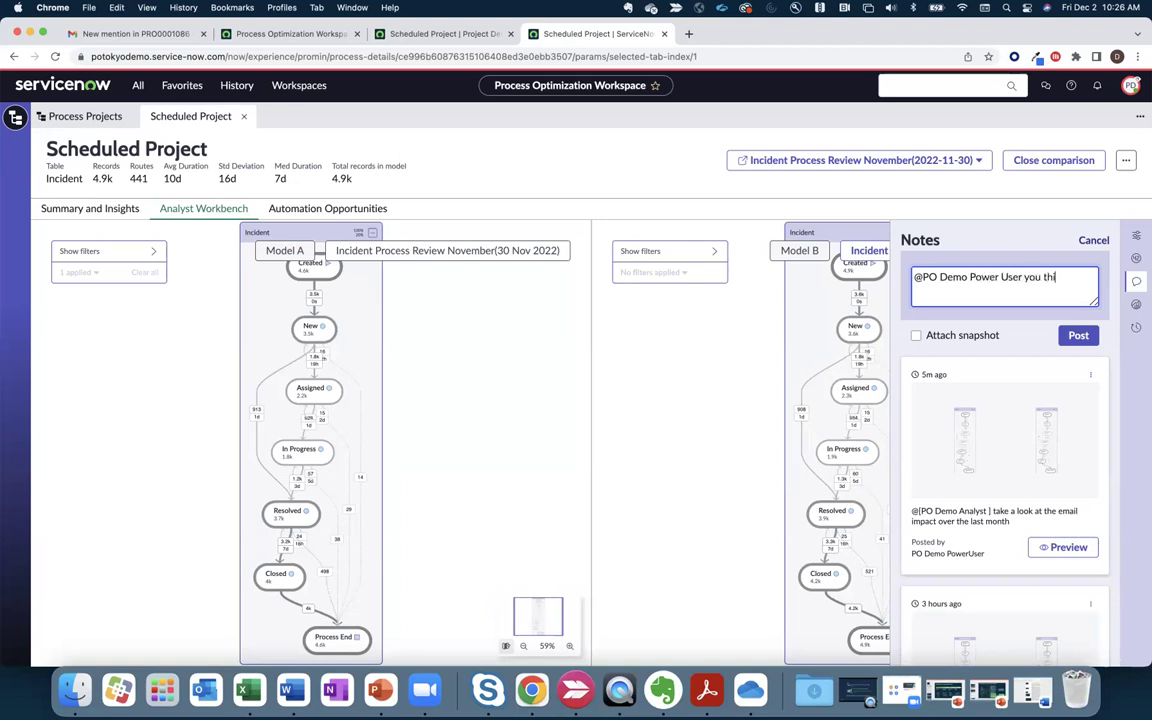
text(nk that is bad look at september)
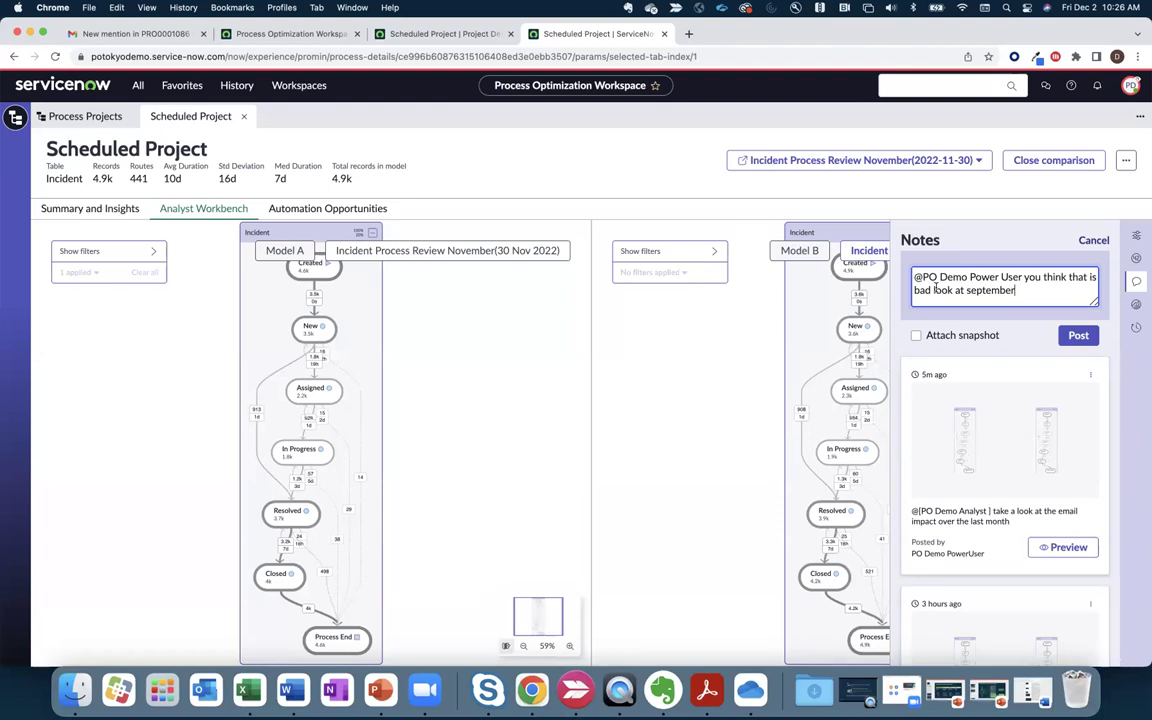
click(1076, 336)
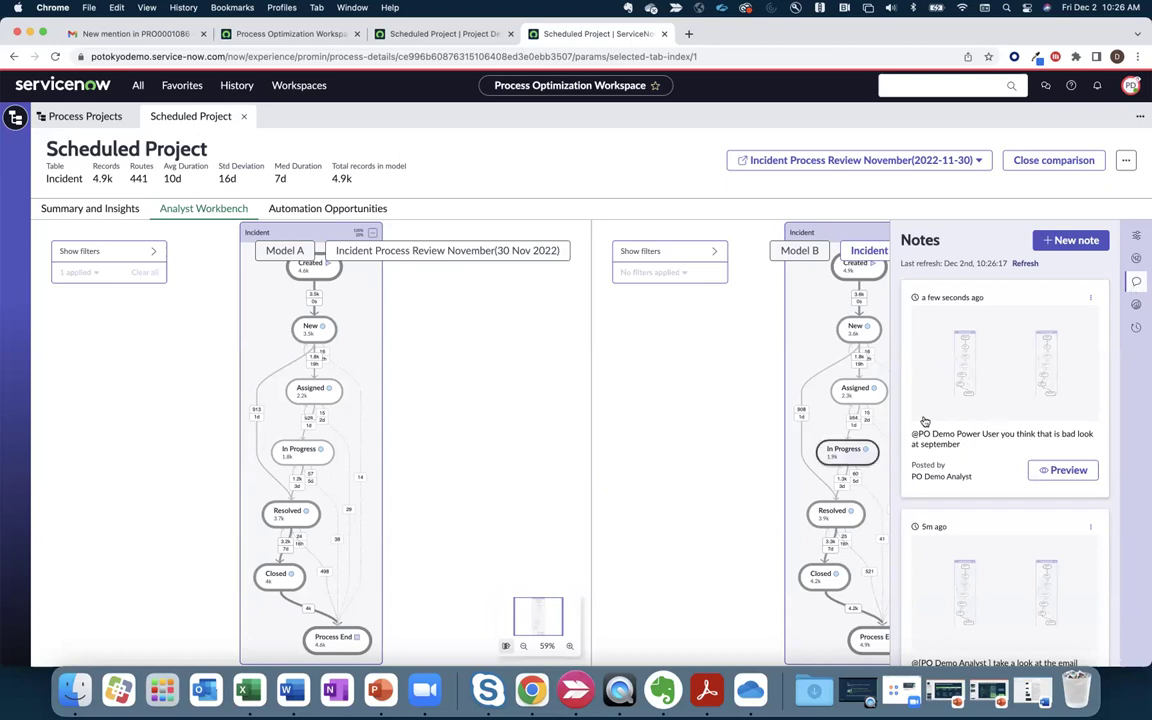
- Review the options for creating or linking improvement initiatives, for both CIM and automation requests
click(1137, 305)
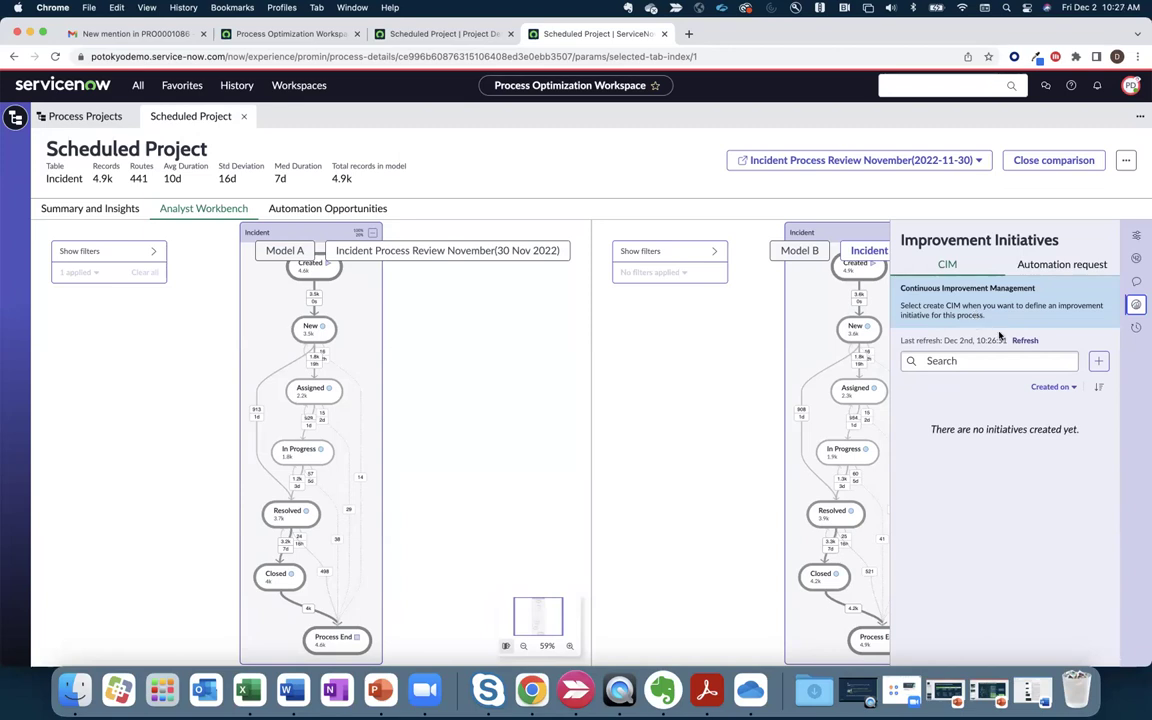
click(1099, 362)
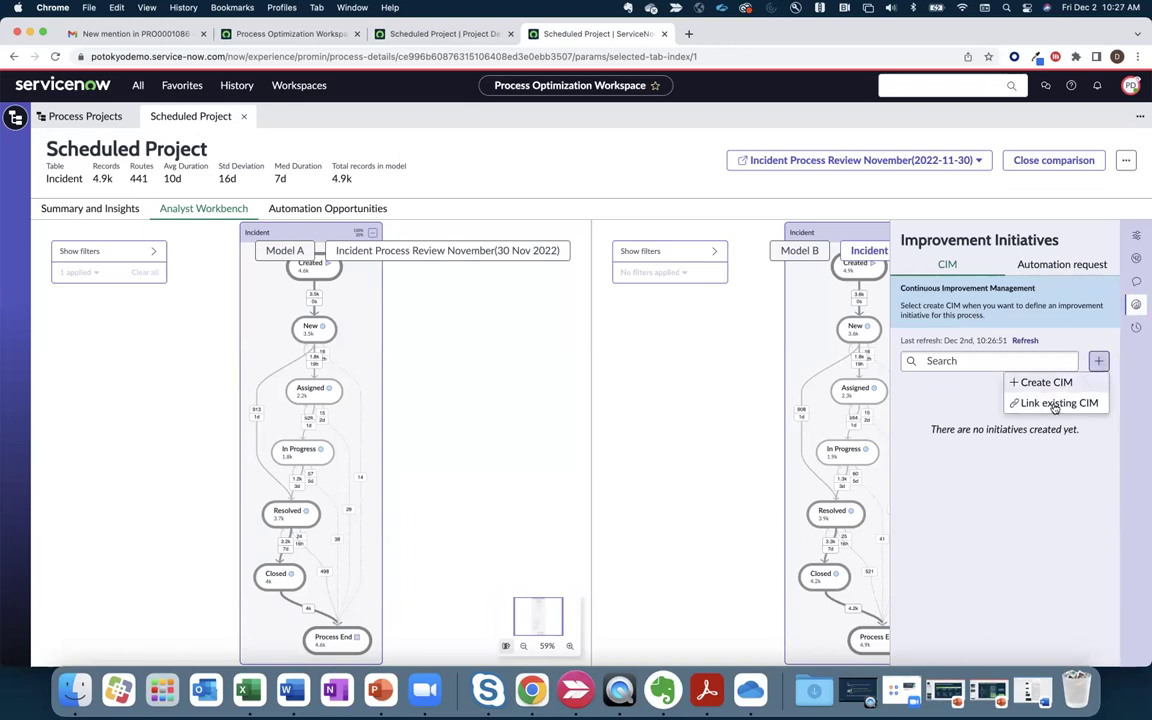
click(1061, 270)
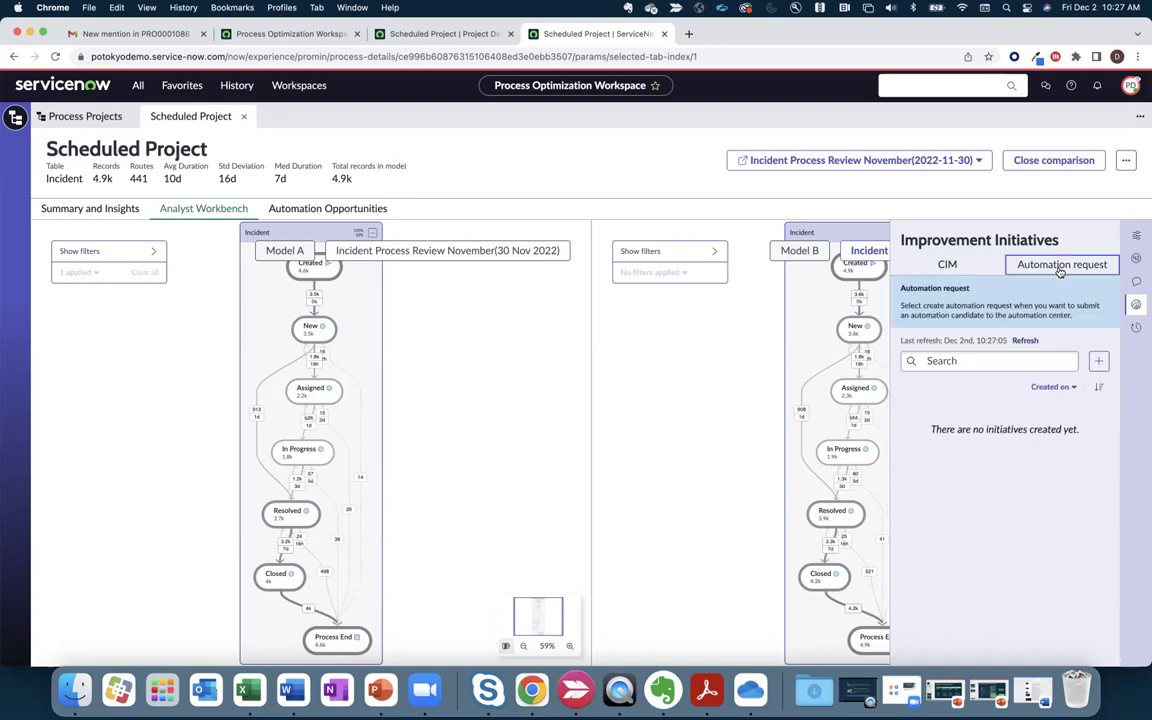
click(1094, 358)
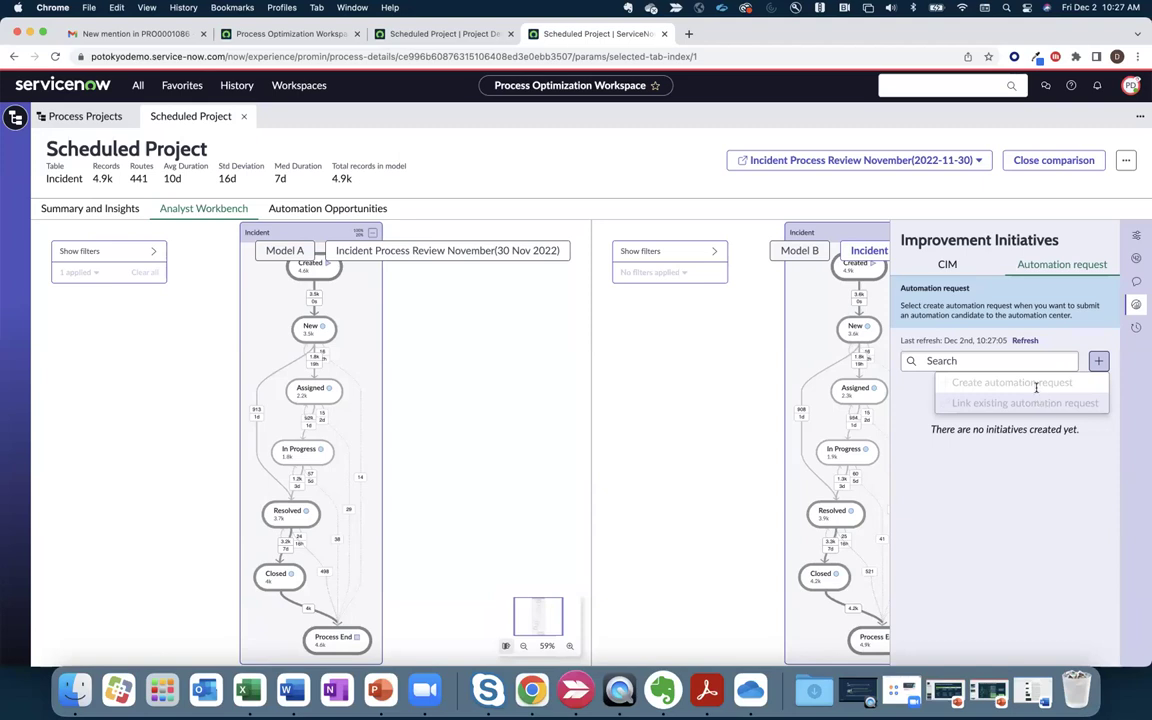
- End the analyst impersonation and open the Incident Process Scheduled Job from the list of all Process Optimization jobs
click(1131, 86)
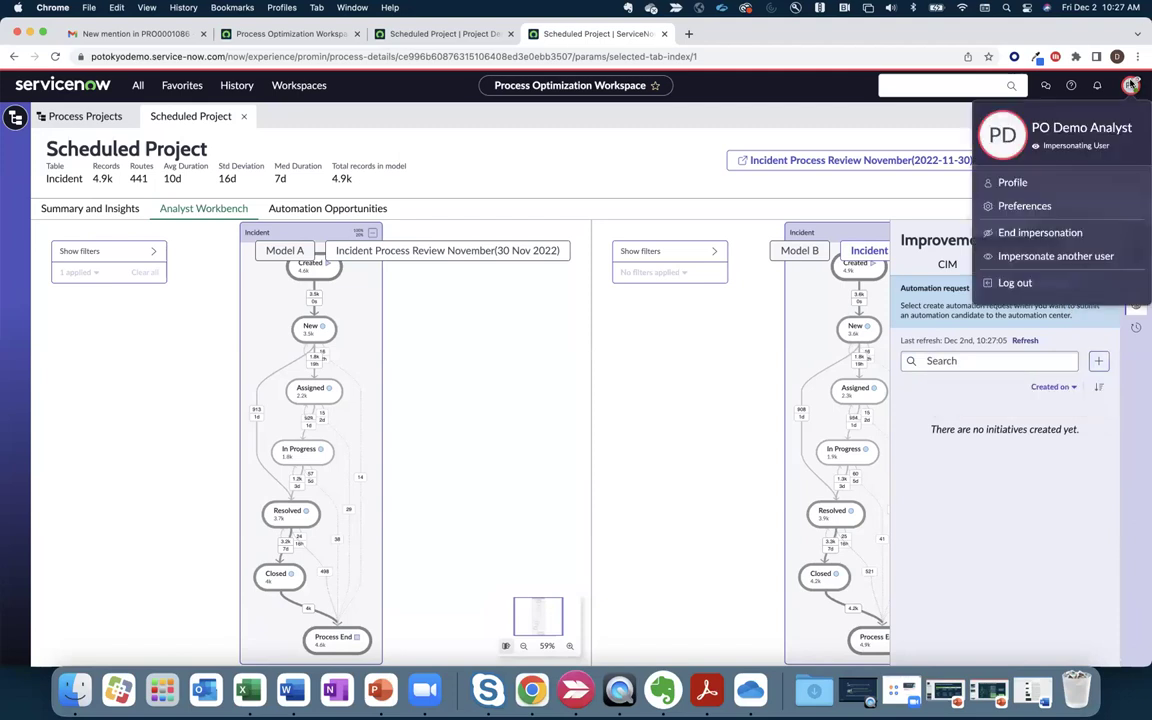
click(1030, 234)
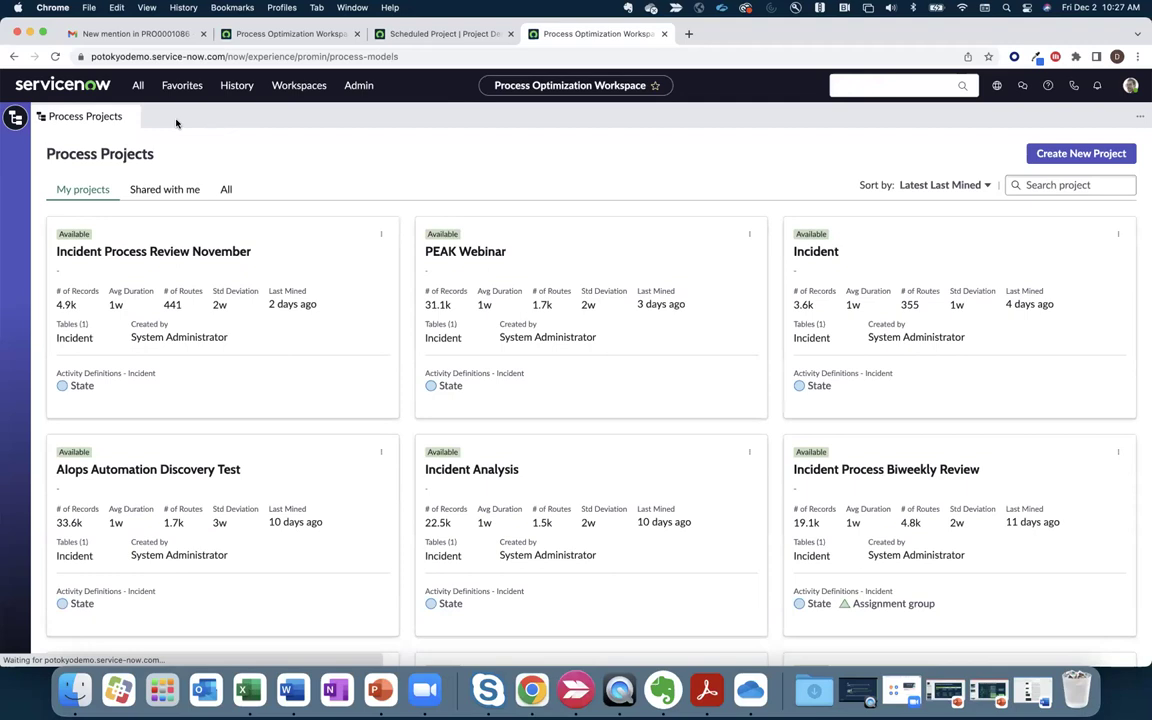
click(139, 87)
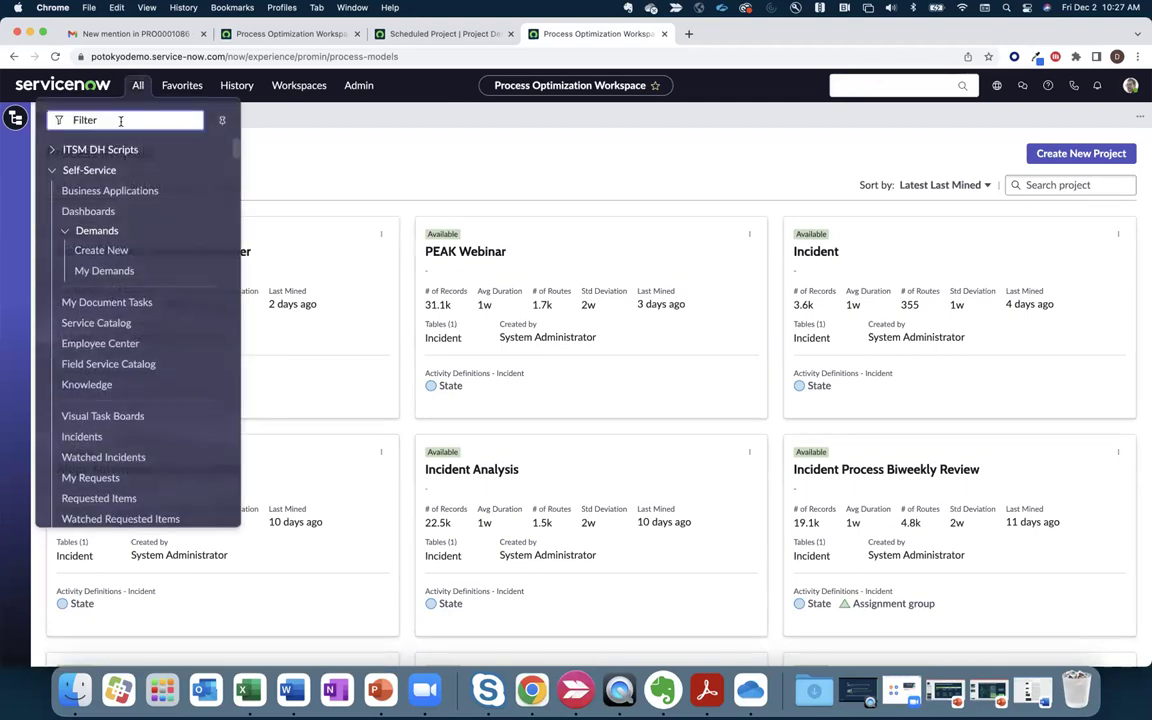
text(Process OPtimi)
key(BackSpace)
text(pti)
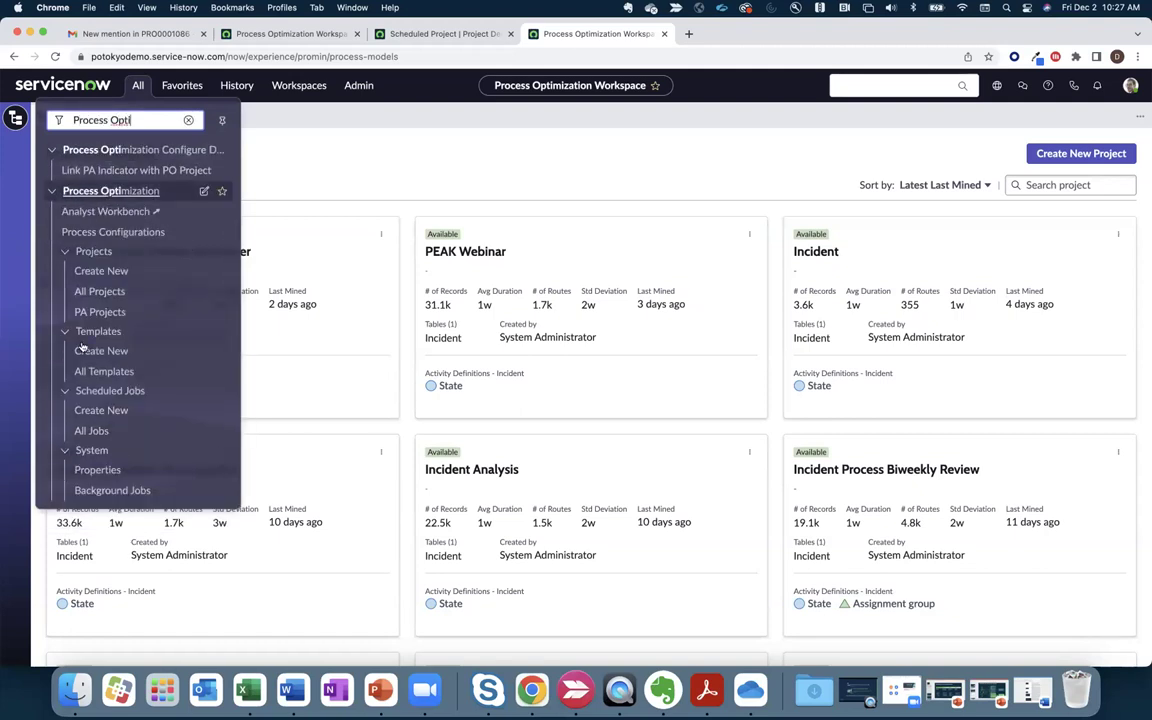
click(92, 431)
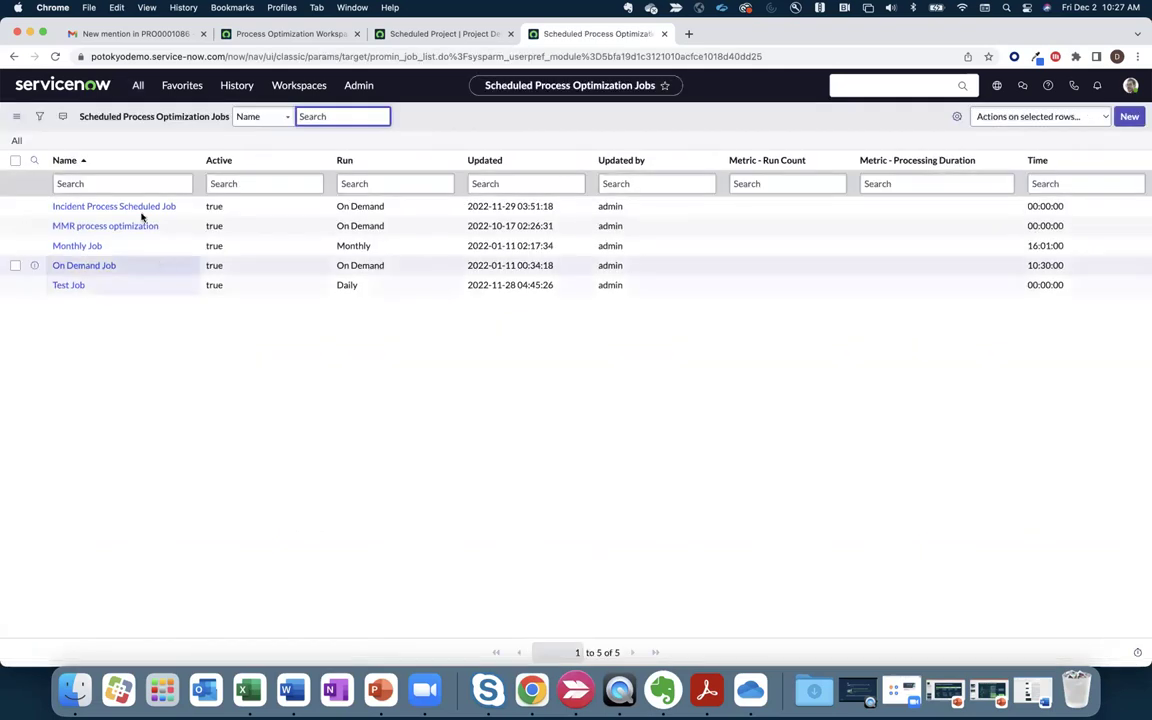
click(140, 207)
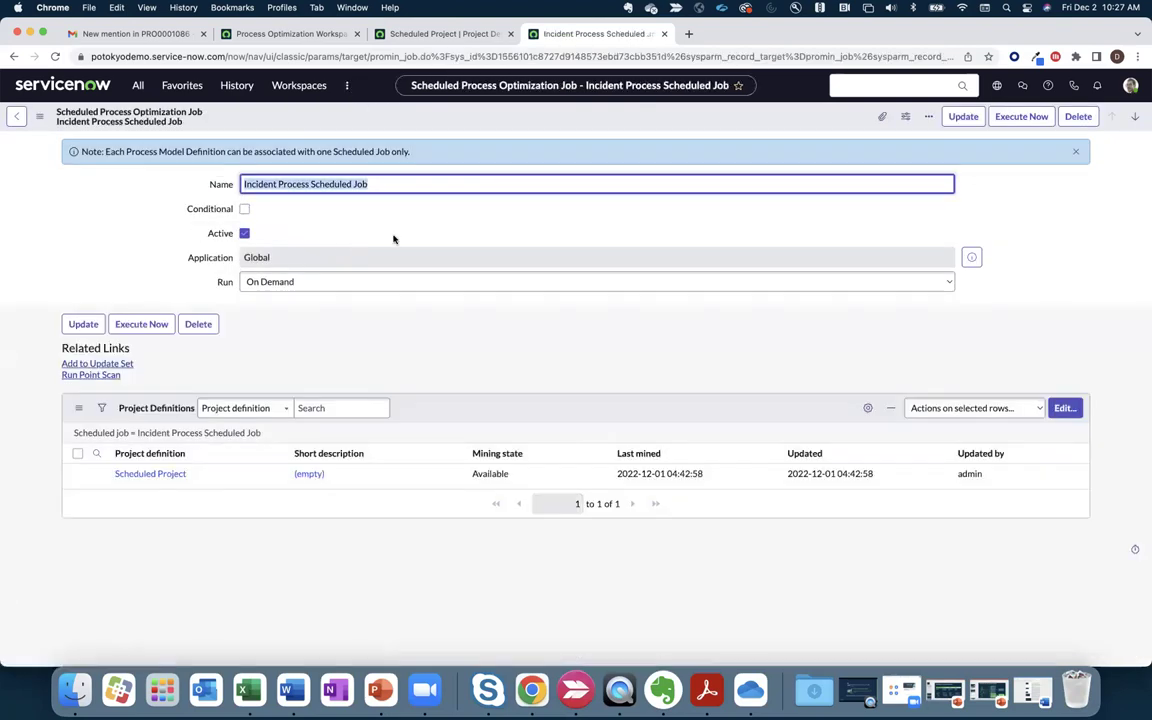
- Try the job's Conditional option and the Weekly and Periodically run frequencies, restoring it to non-conditional and On Demand
click(244, 209)
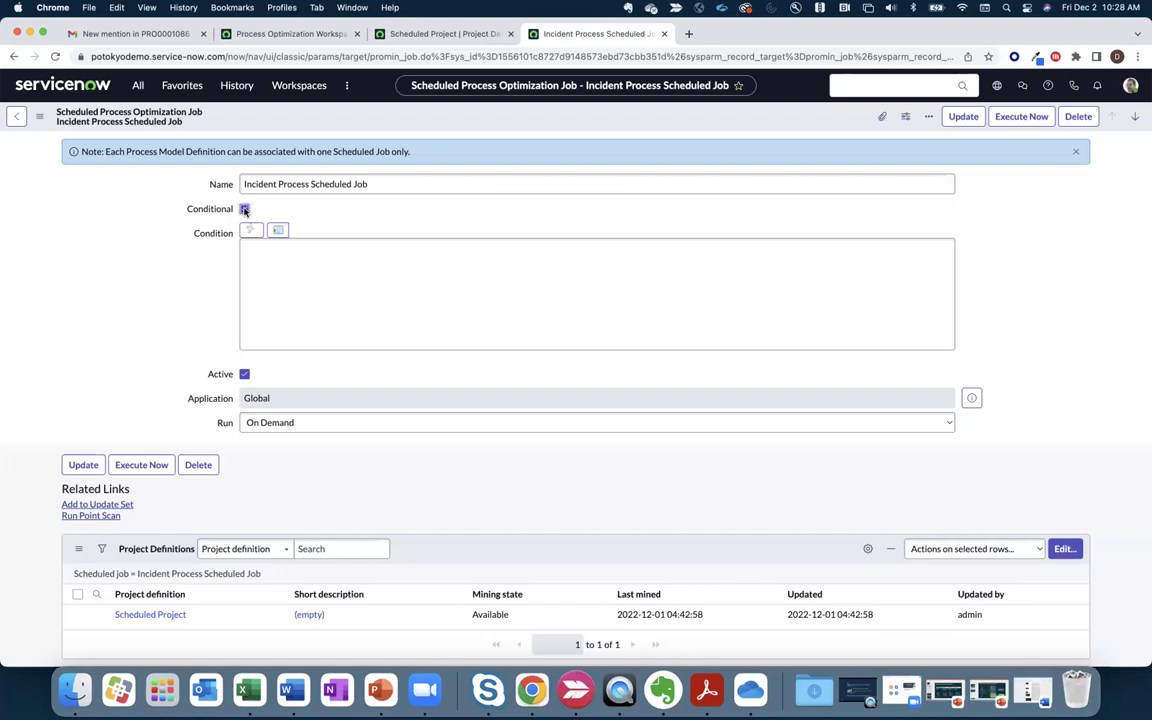
click(244, 209)
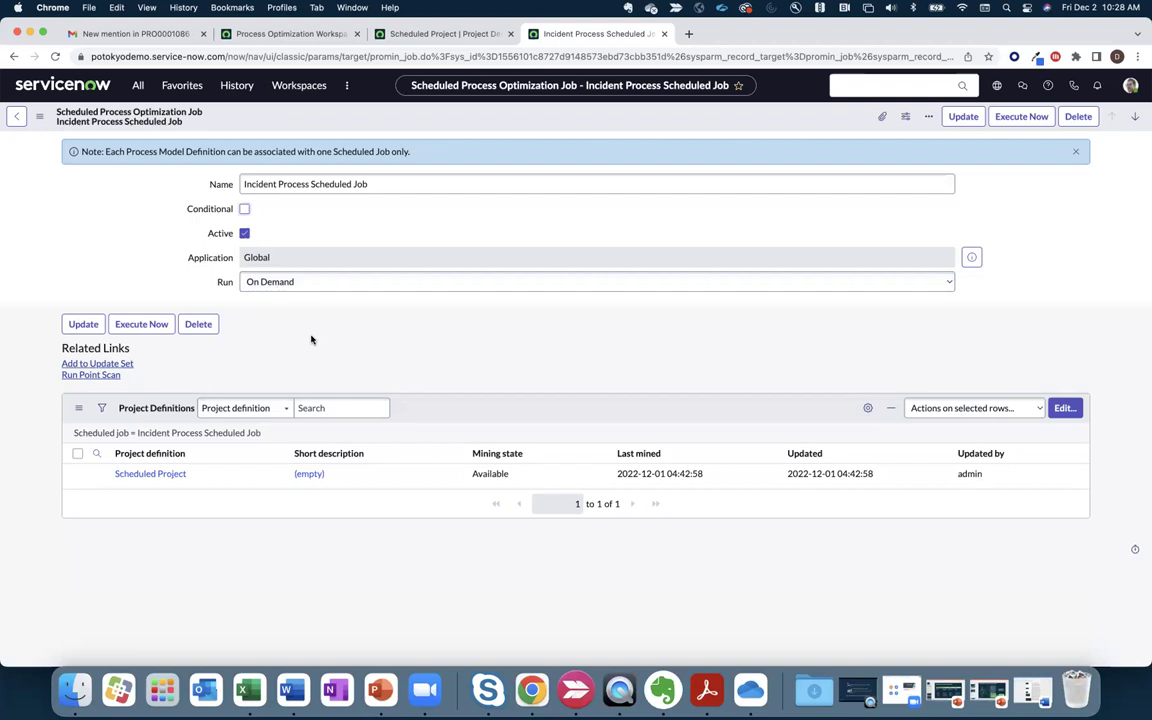
click(361, 284)
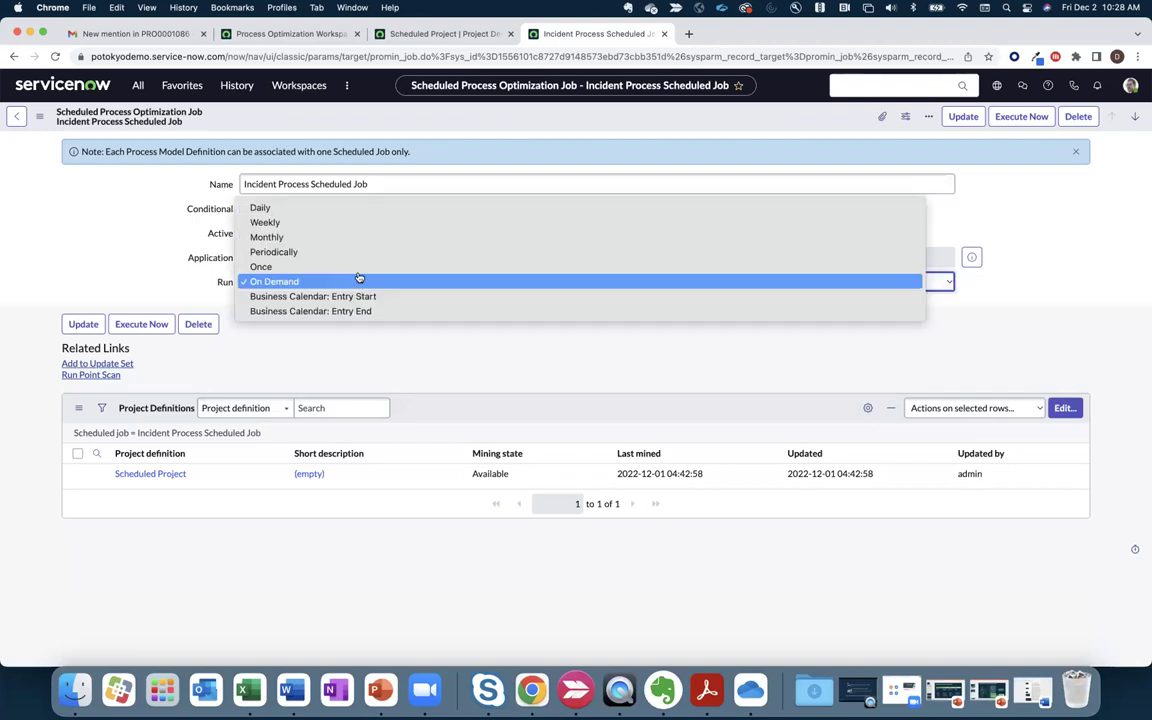
click(342, 224)
click(337, 284)
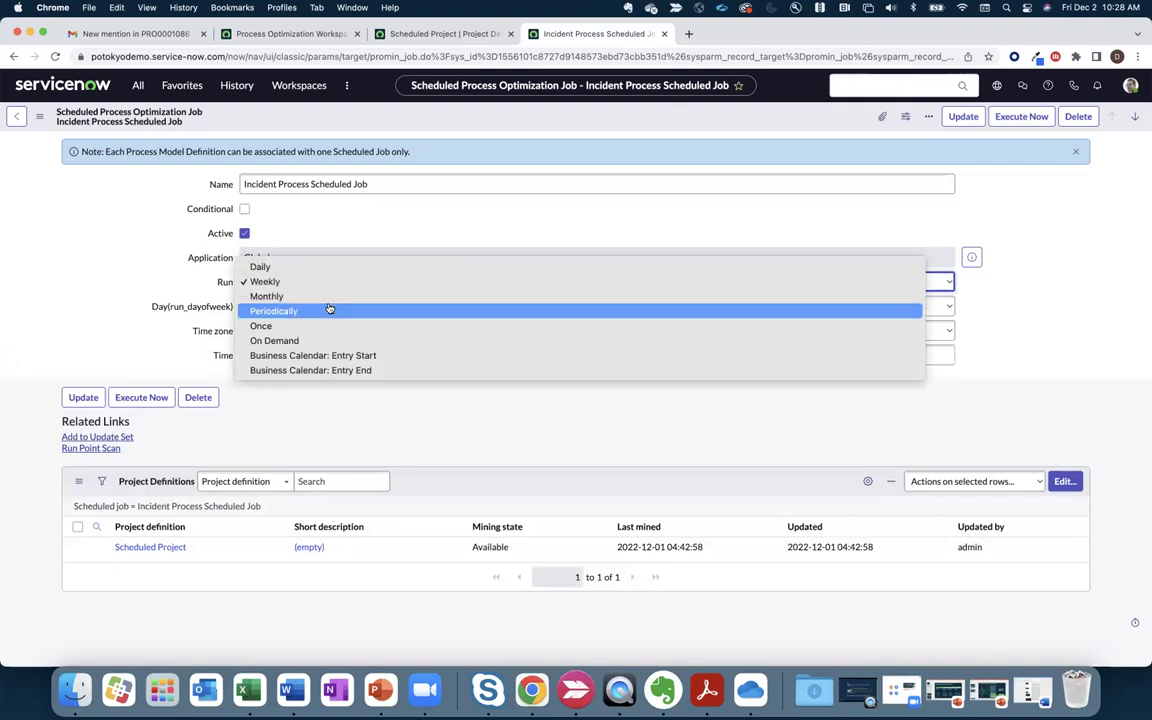
click(329, 310)
click(324, 283)
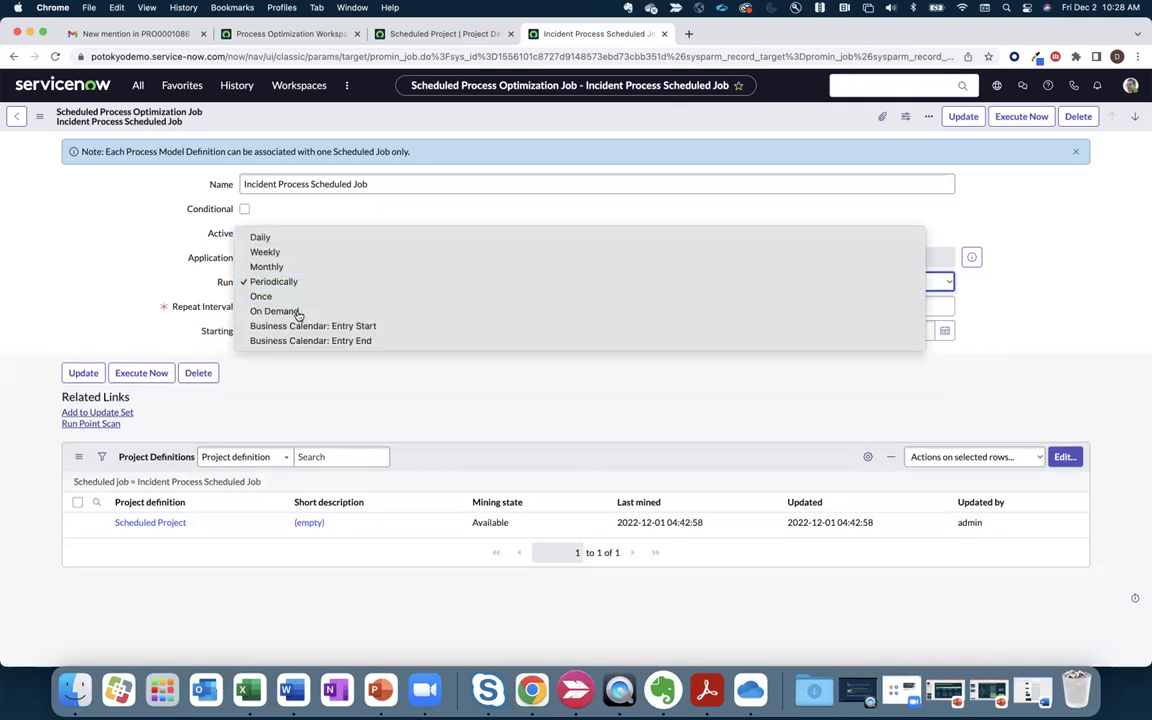
click(296, 312)
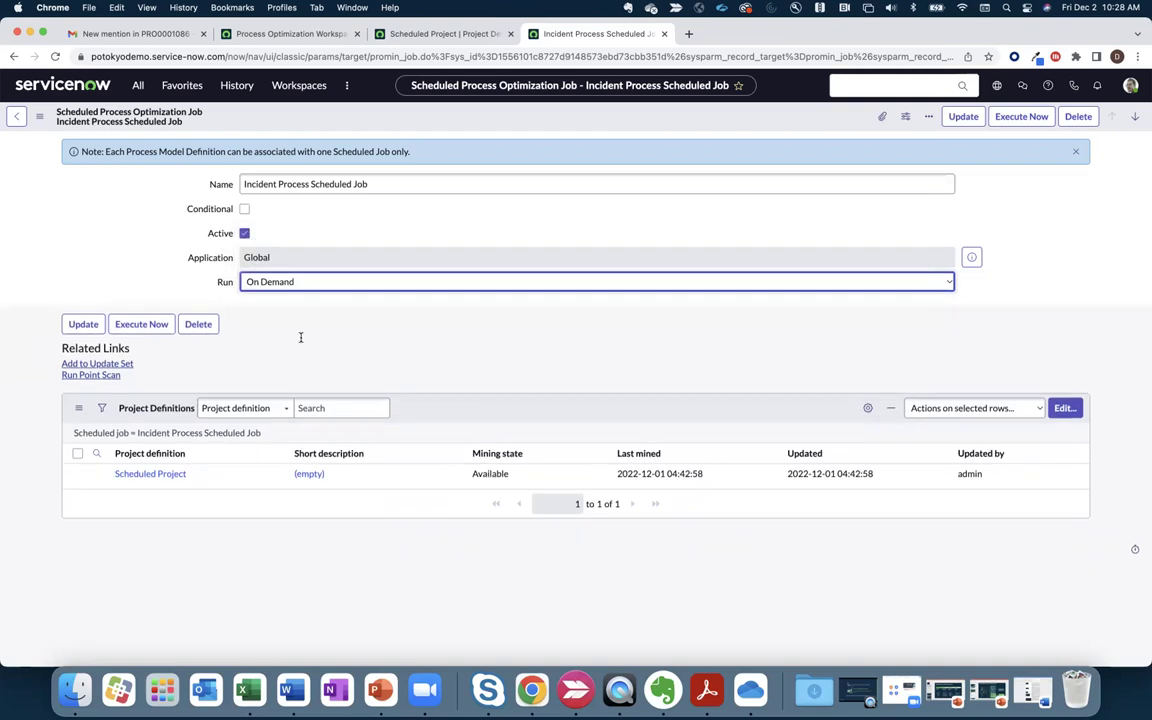
- Try adding Academy Lifecycle event to the scheduled job's project definitions and remove it from the list again
click(1066, 408)
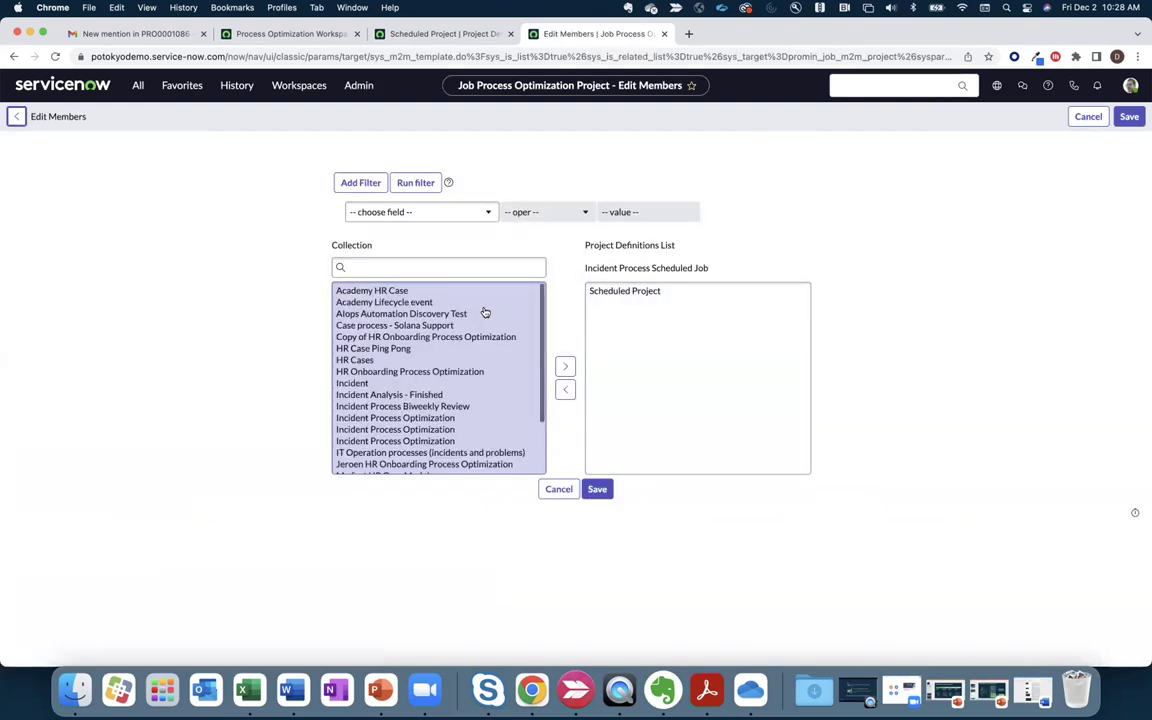
click(672, 300)
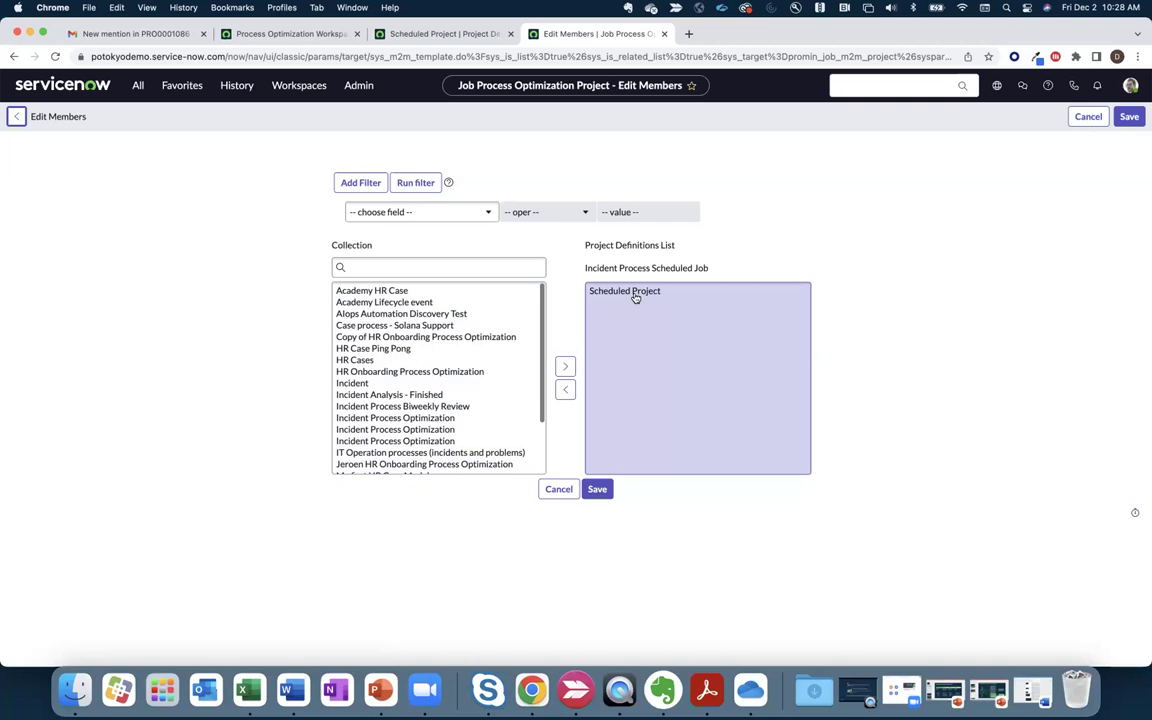
click(543, 333)
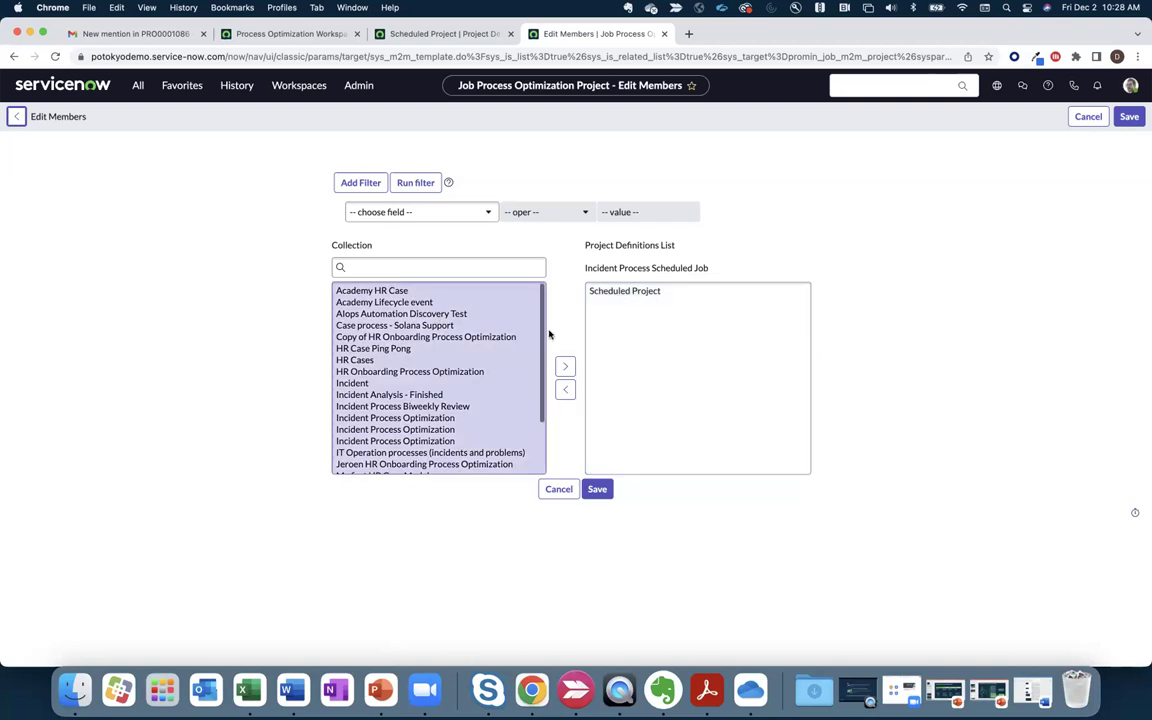
click(440, 302)
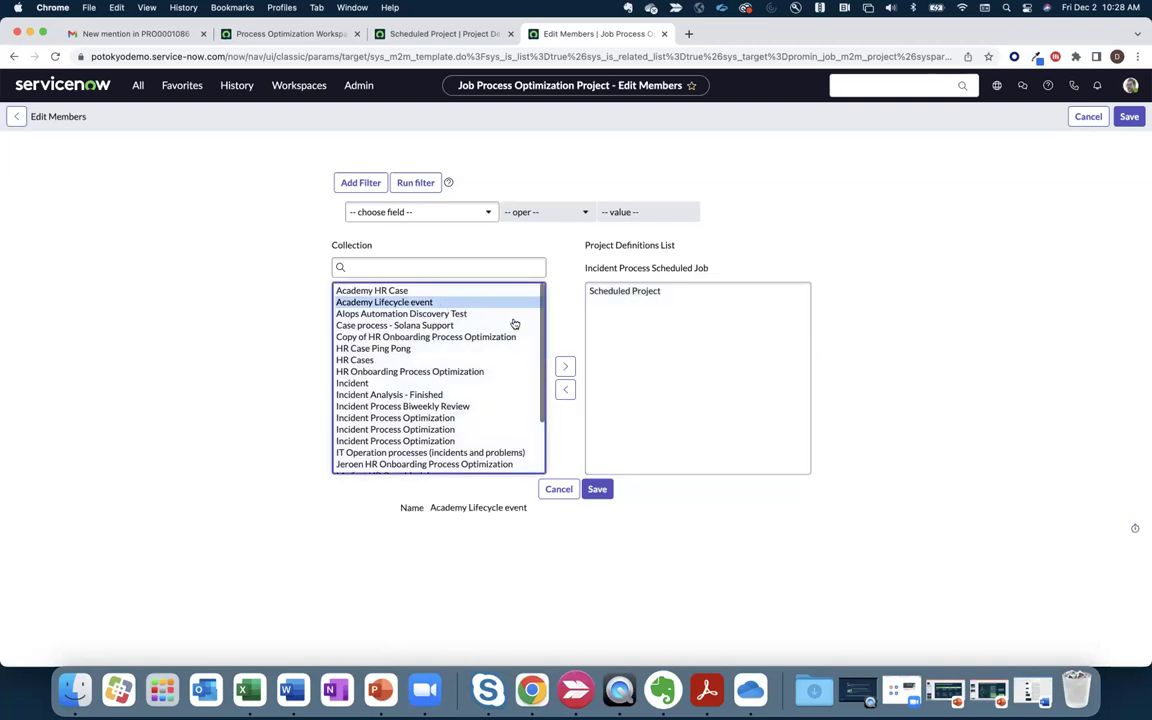
click(553, 364)
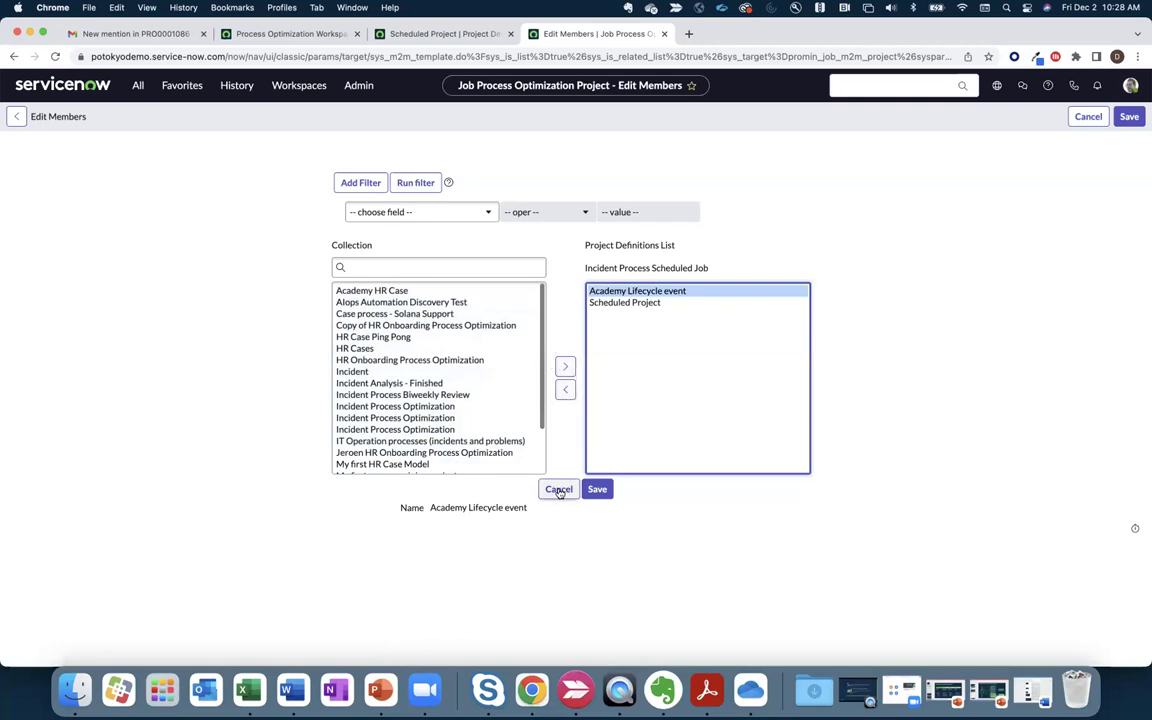
click(565, 390)
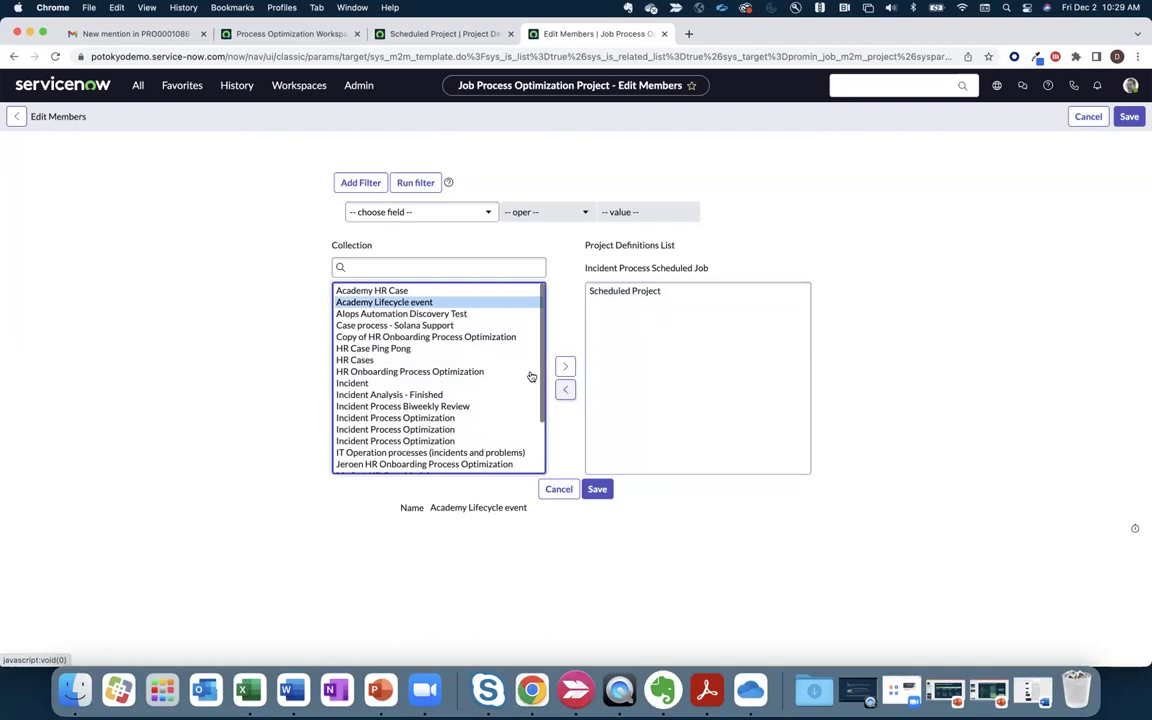
- Search the application navigator for Notification and open the email Notifications list under System Notification
click(138, 85)
drag(154, 120, 72, 120)
key(BackSpace)
text(Not)
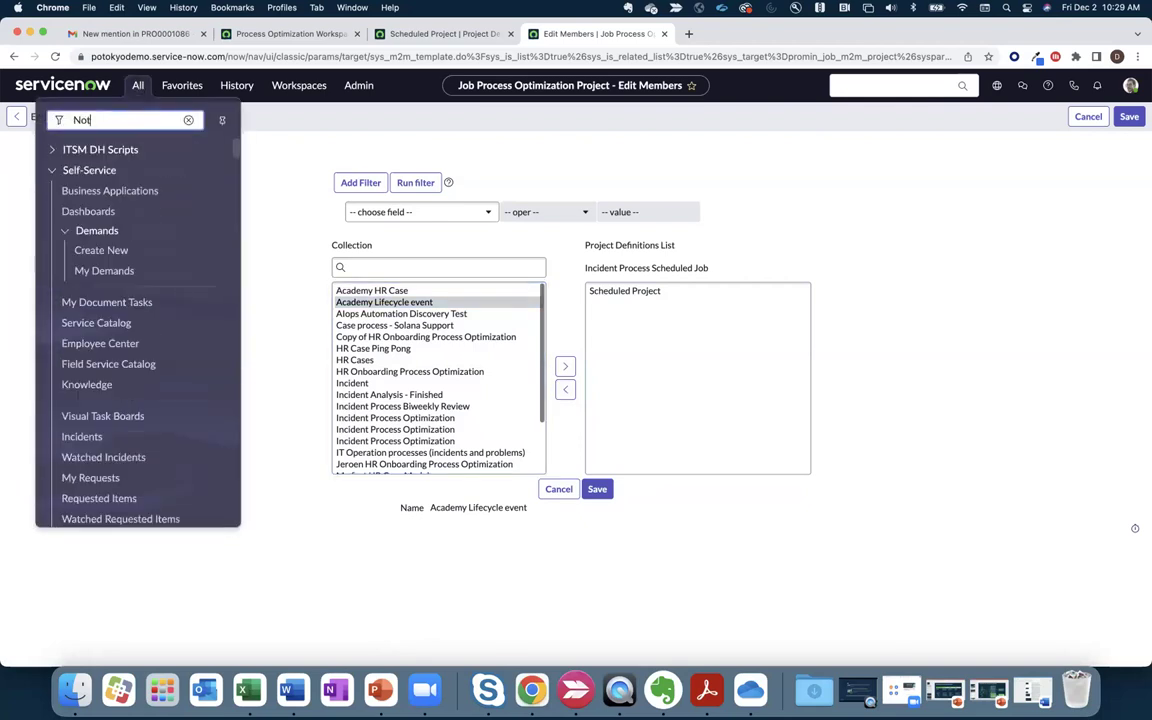
text(ification)
scroll(68, 217, down, 10)
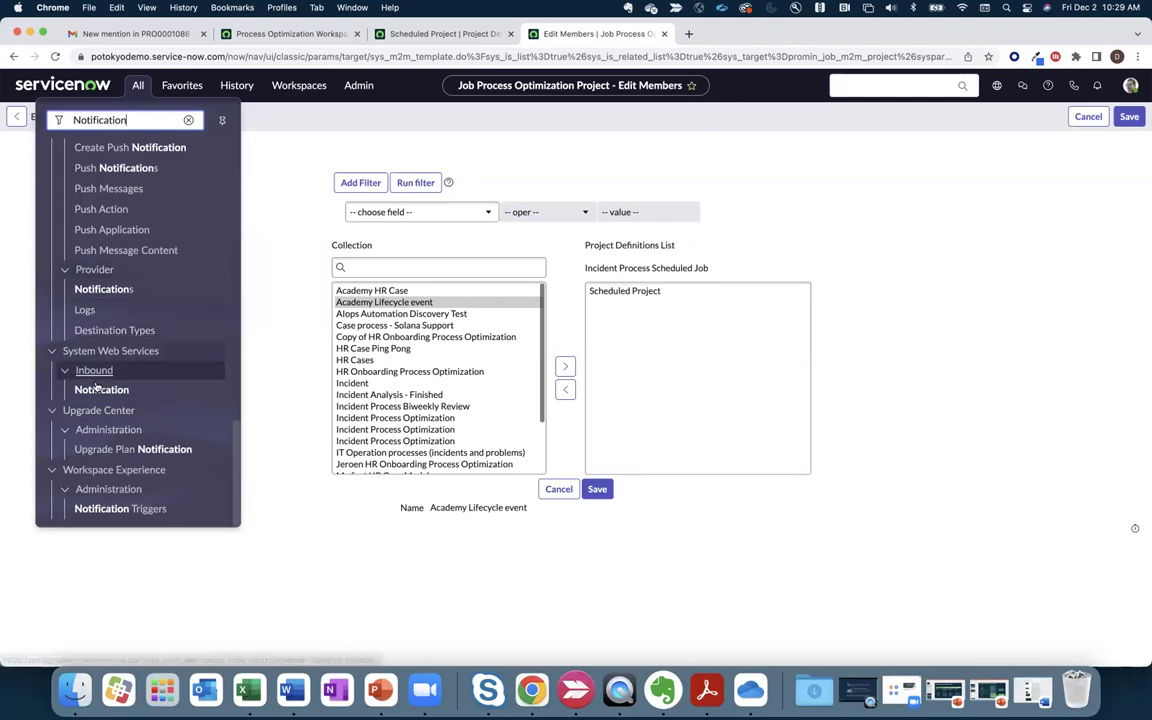
scroll(98, 310, up, 1)
scroll(98, 307, up, 5)
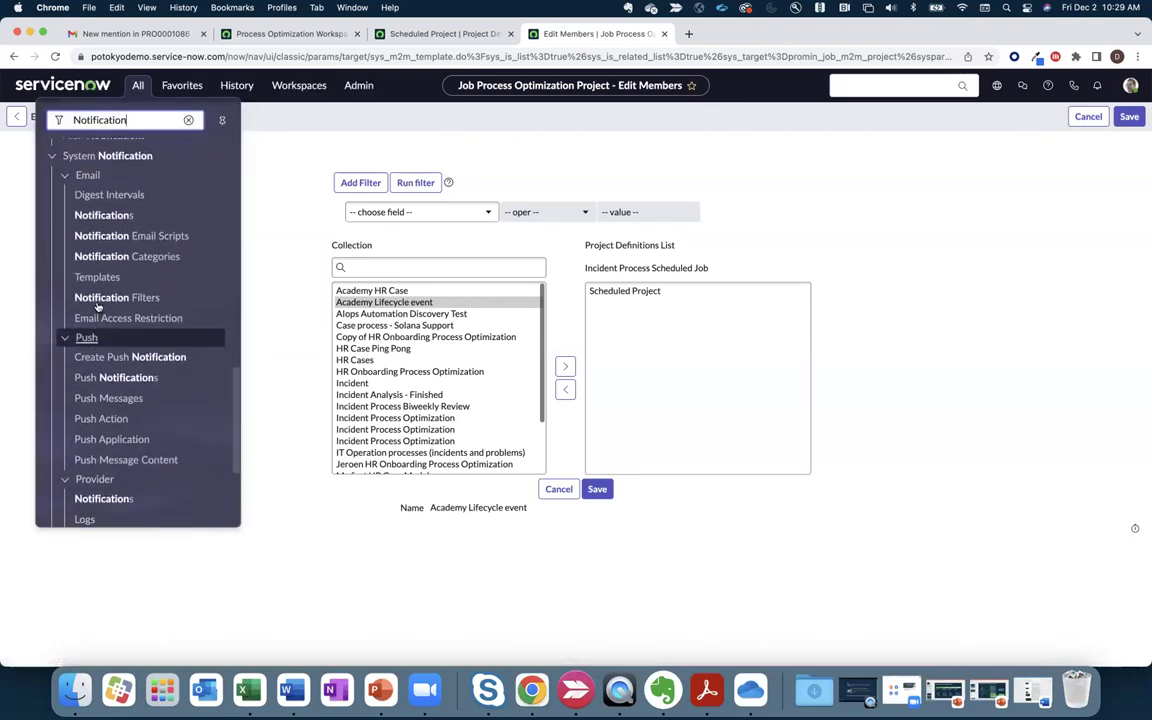
scroll(98, 307, up, 1)
click(118, 235)
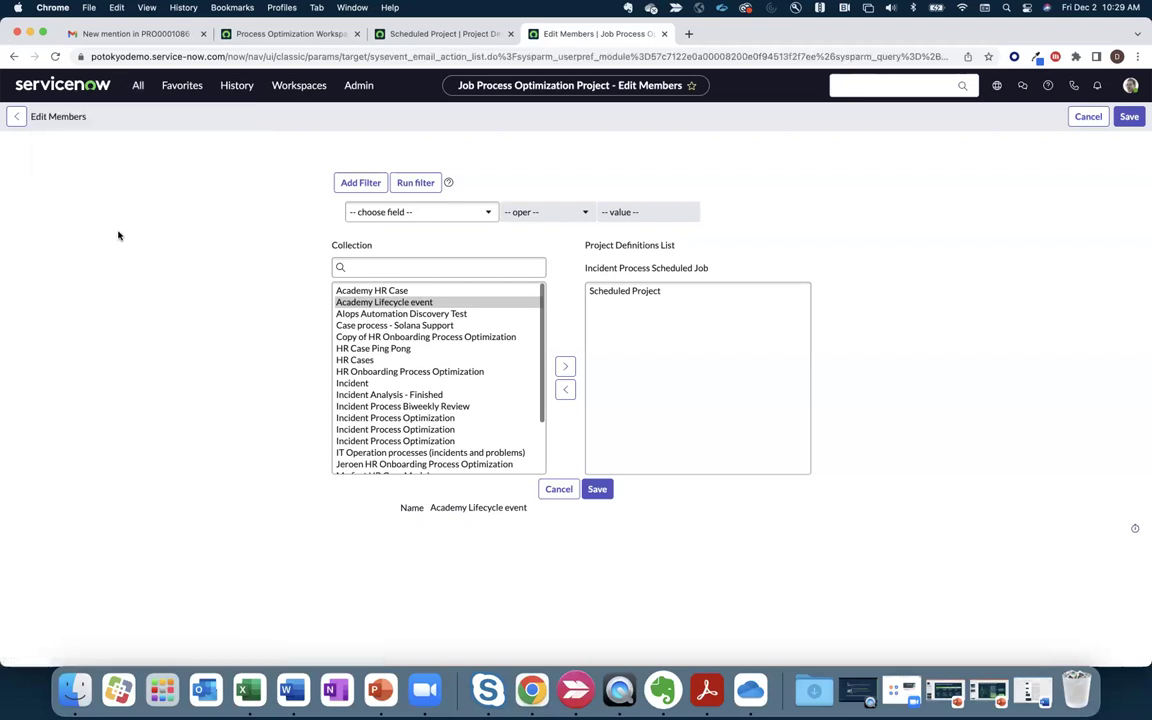
- Filter the active notifications by the Process Optimization category
click(432, 183)
text(Process OPtimization)
key(Return)
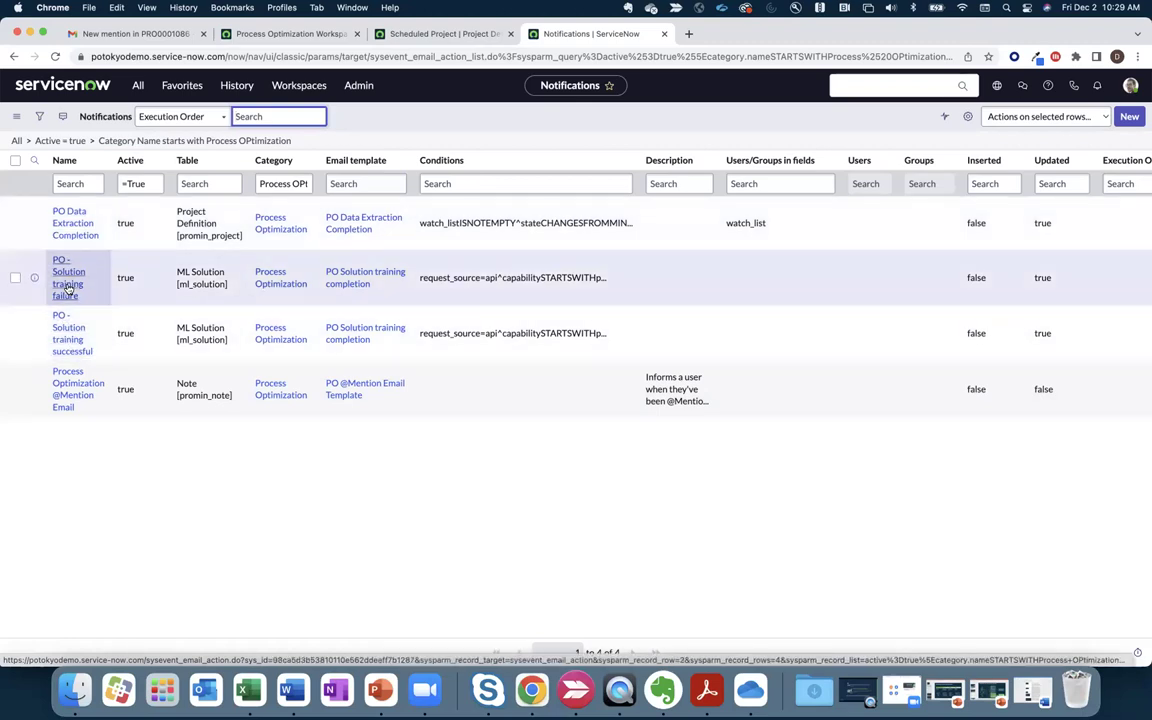
click(74, 389)
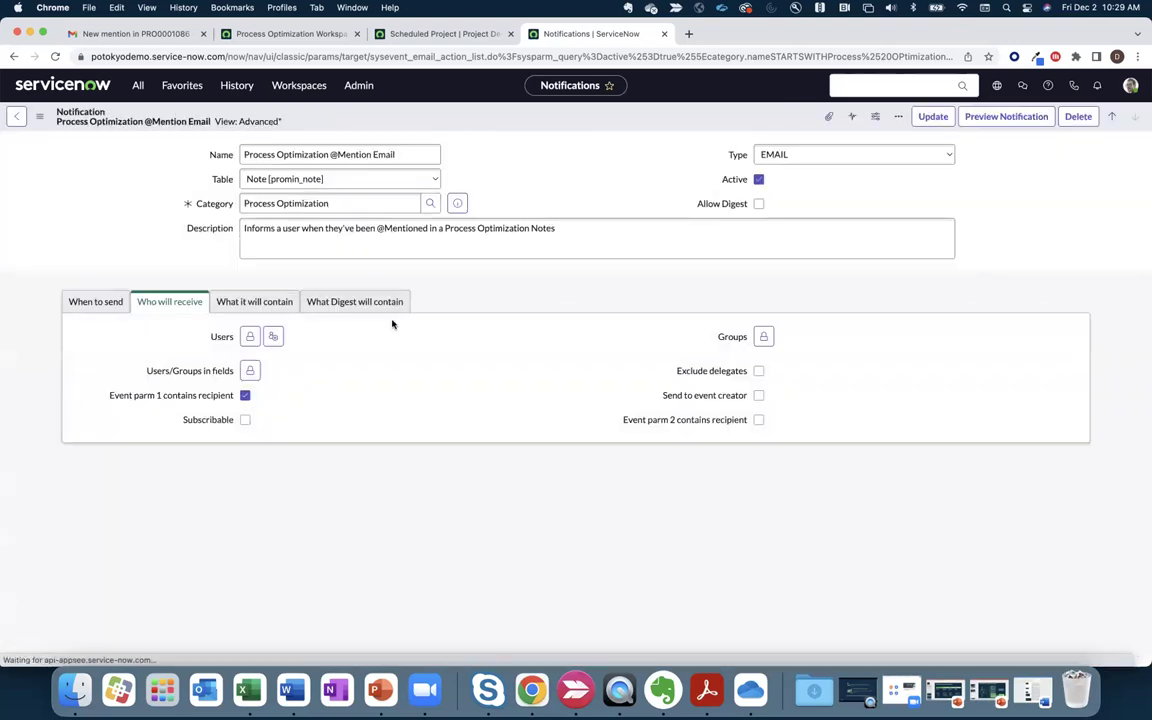
click(107, 309)
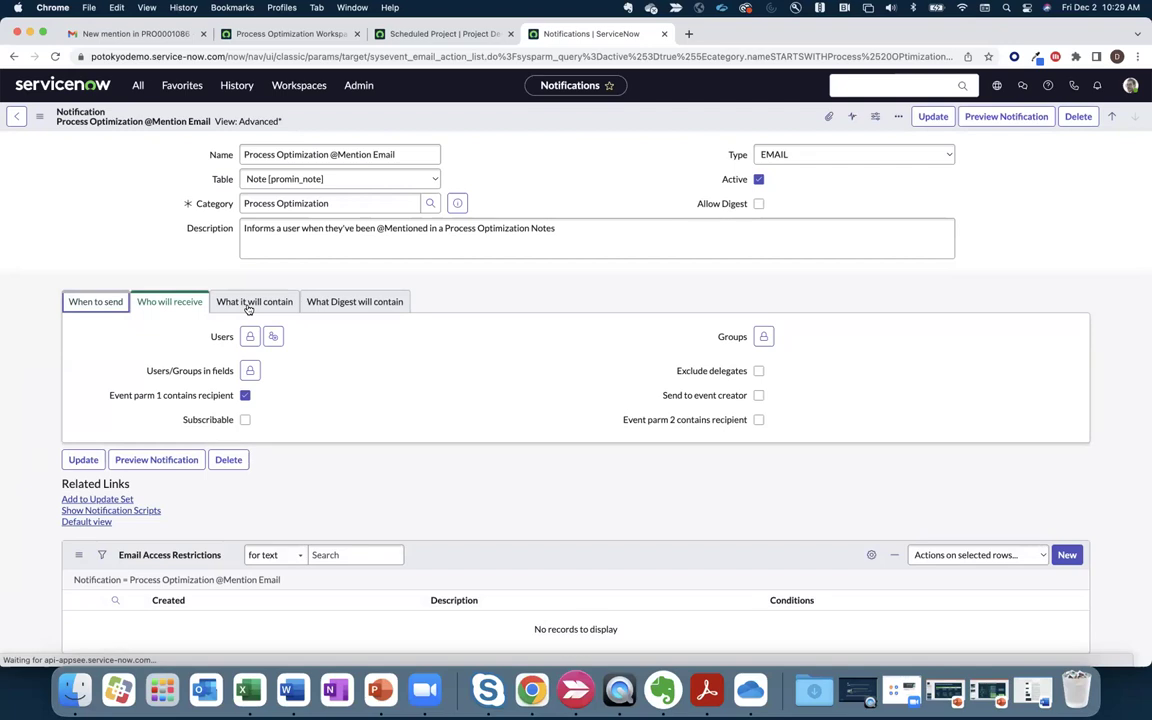
scroll(255, 440, down, 1)
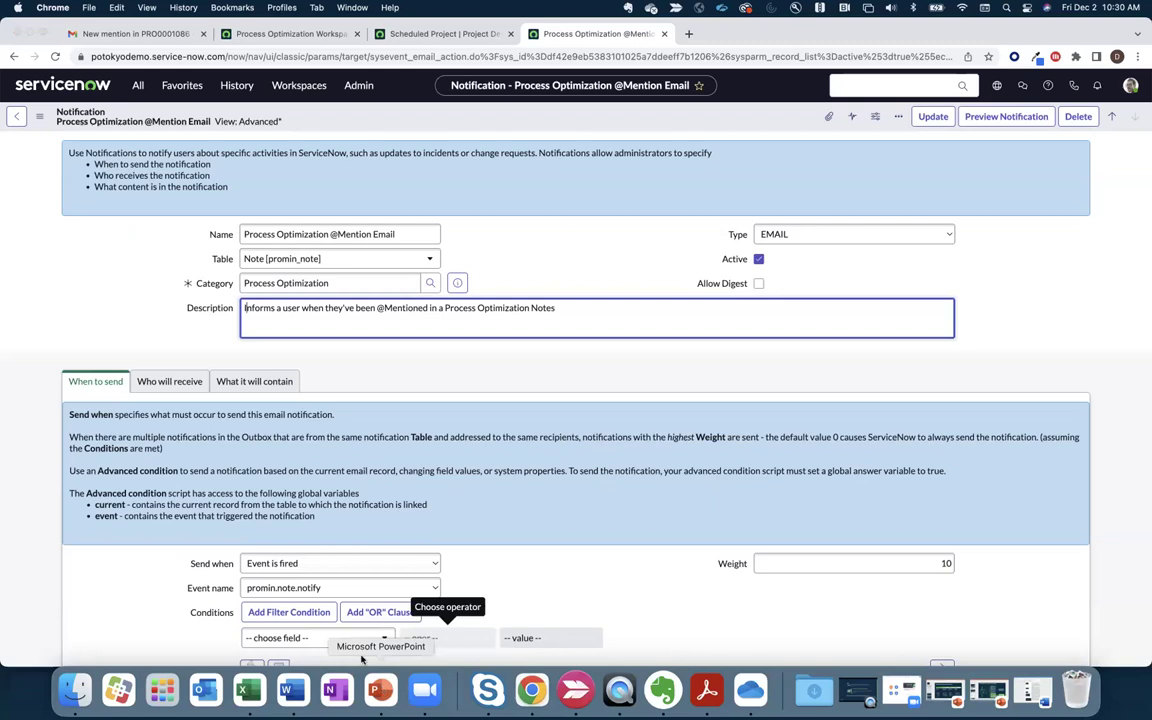
- Switch to the PowerPoint presentation and start the slide show from the "Questions?" slide
click(380, 690)
scroll(95, 546, down, 1)
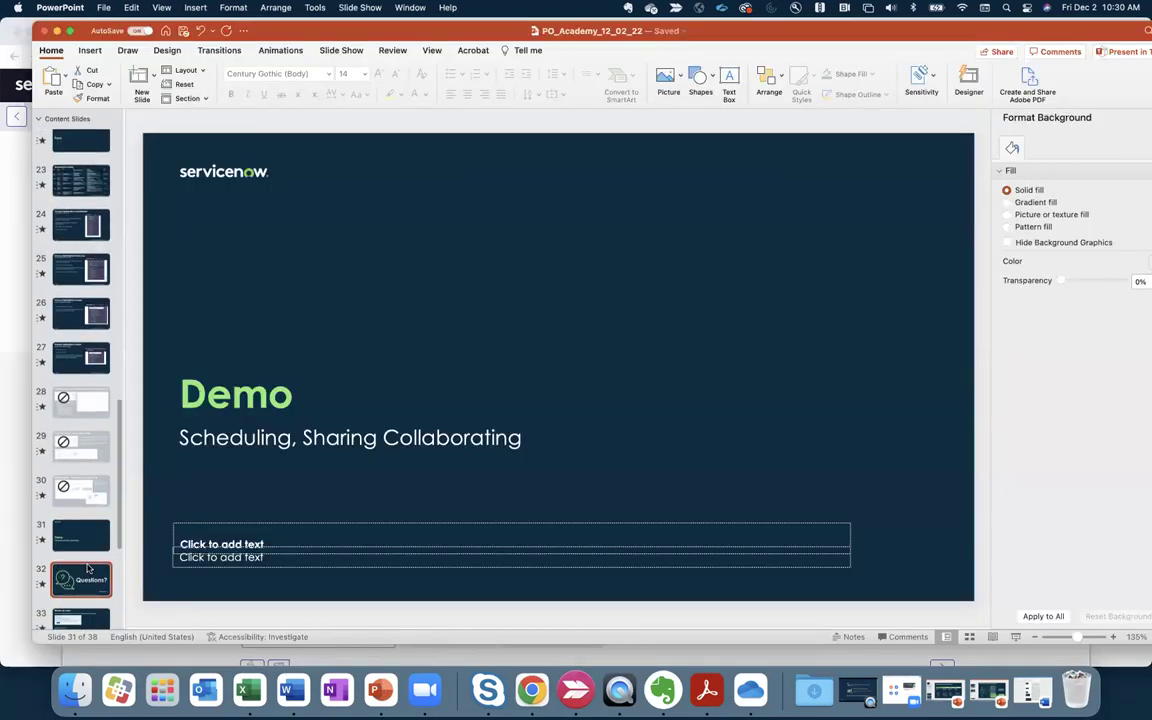
click(81, 580)
click(1015, 636)
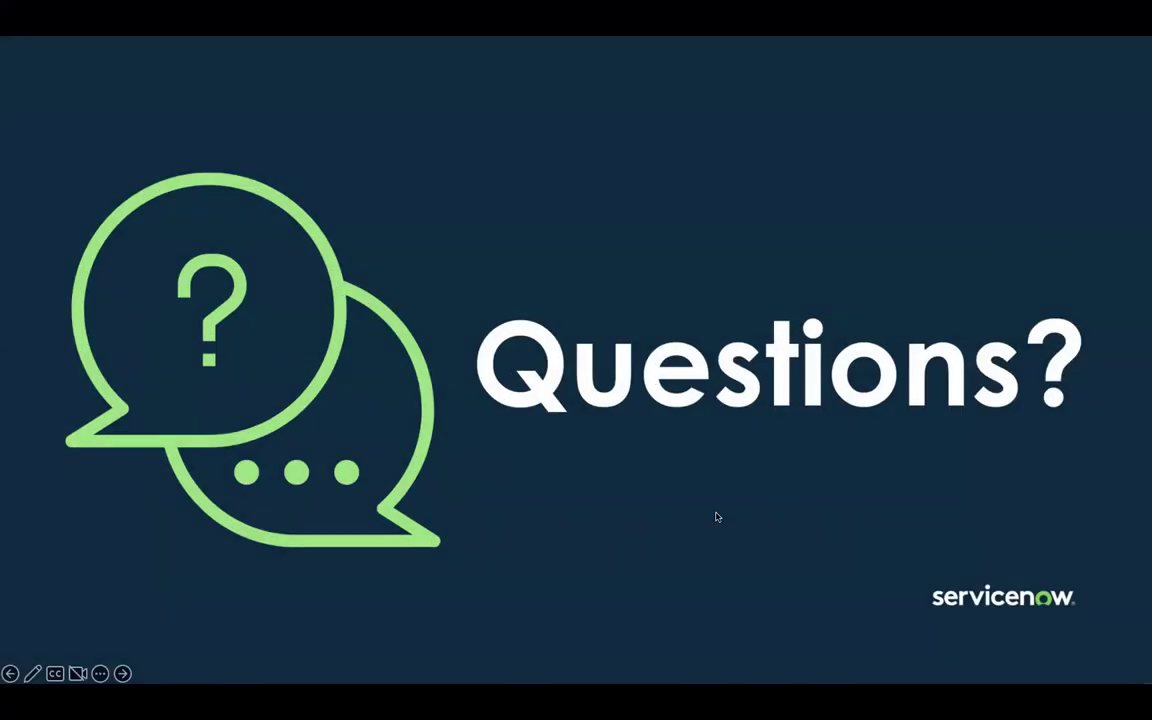